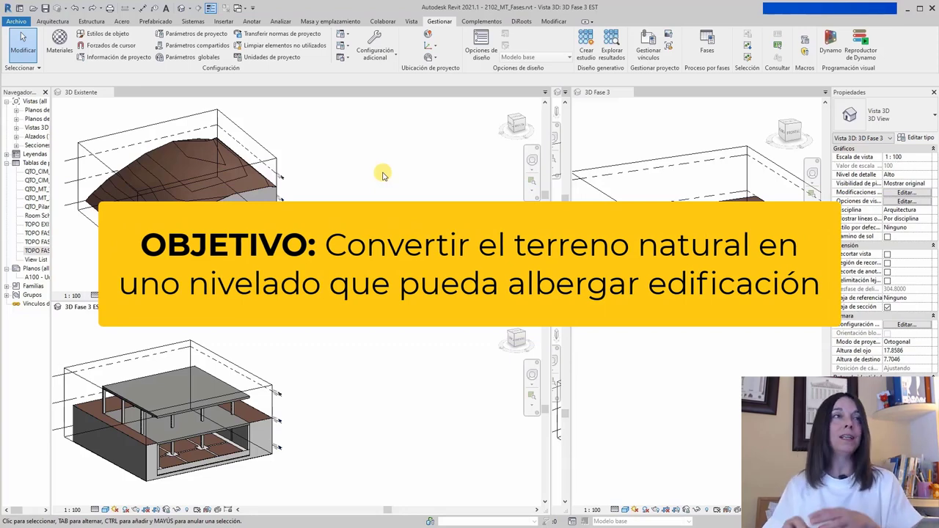
- Resize the view splitters to tile 3D Fase 1 and 3D Fase 2, then orbit the Fase 1 terrain lower
{"action": "left_click_drag", "start_coordinate": [563, 212], "coordinate": [507, 218]}
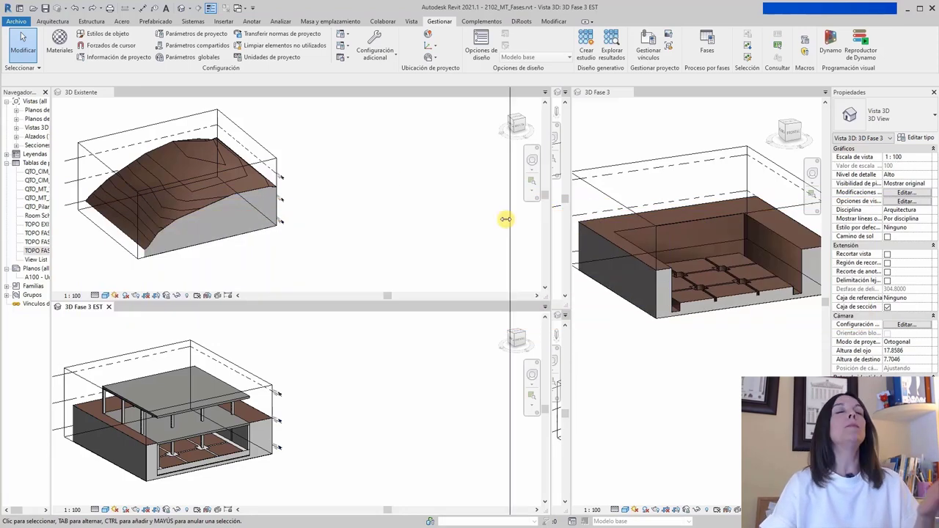
{"action": "left_click_drag", "start_coordinate": [318, 211], "coordinate": [307, 210]}
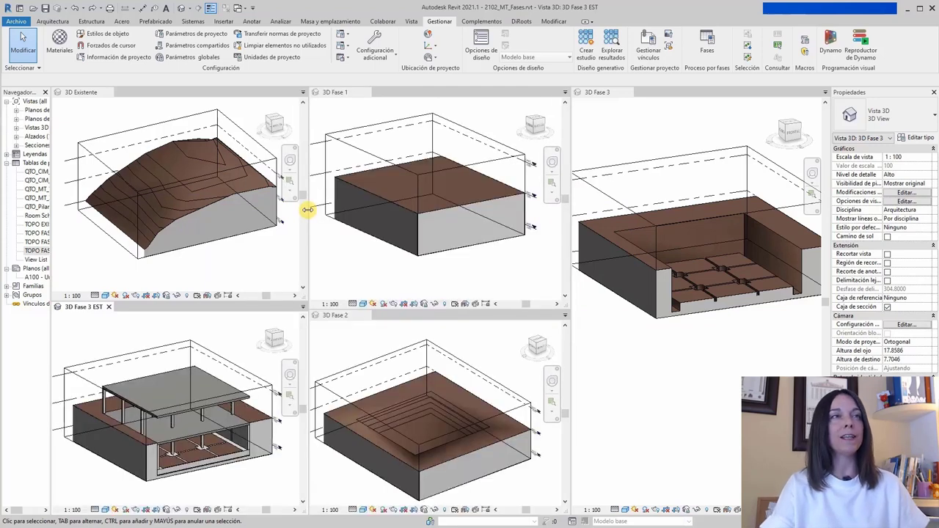
{"action": "left_click", "coordinate": [338, 97]}
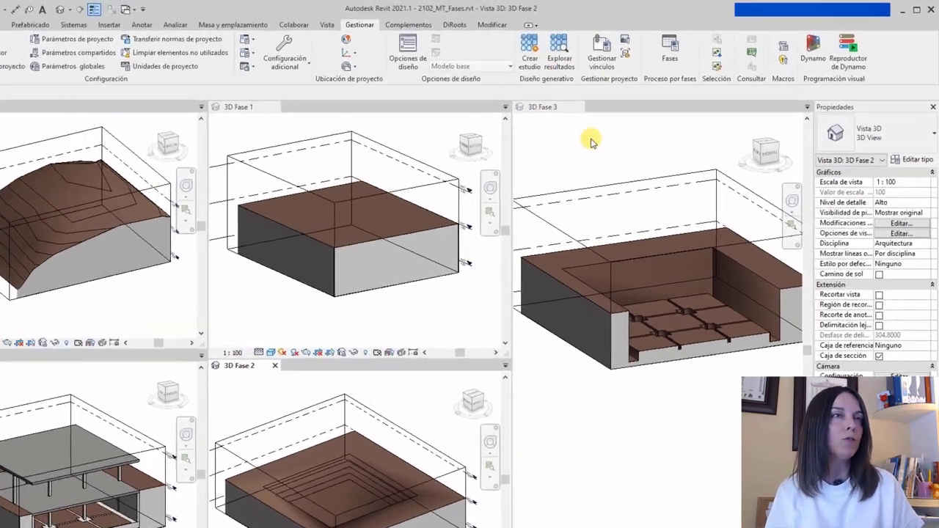
{"action": "left_click", "coordinate": [593, 141]}
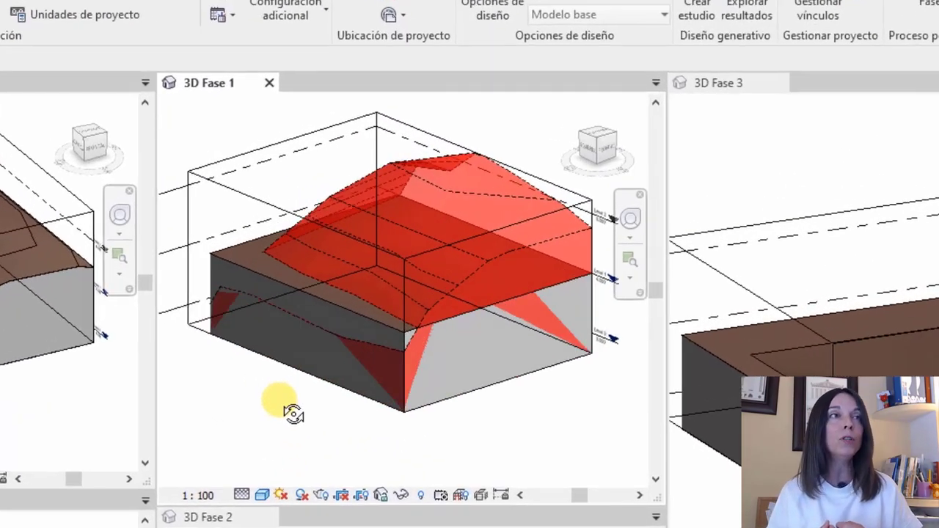
{"action": "middle_click_drag", "start_coordinate": [366, 248], "coordinate": [454, 263], "text": "shift"}
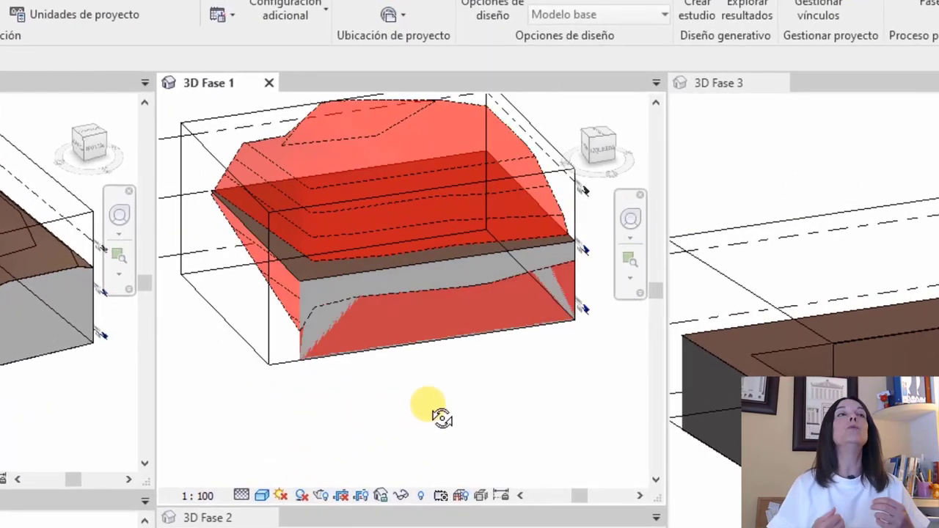
{"action": "mouse_move", "coordinate": [442, 417]}
{"action": "middle_mouse_down", "text": "shift"}
{"action": "mouse_move", "coordinate": [399, 430]}
{"action": "mouse_move", "coordinate": [266, 411]}
{"action": "mouse_move", "coordinate": [387, 420]}
{"action": "mouse_move", "coordinate": [457, 329]}
{"action": "mouse_move", "coordinate": [419, 260]}
{"action": "middle_mouse_up", "text": "shift"}
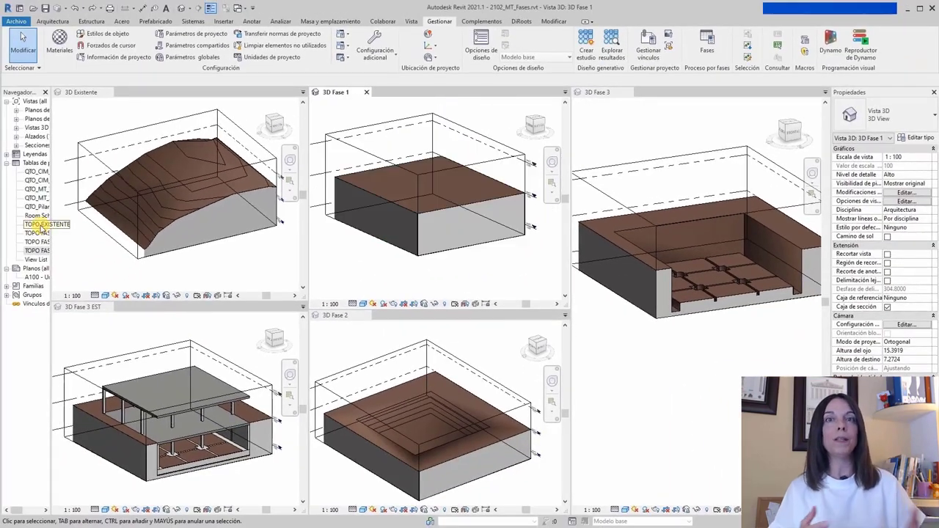
- Open the TOPO FASE 1 schedule and dock it under the 3D Fase 1 view
{"action": "left_click", "coordinate": [42, 233]}
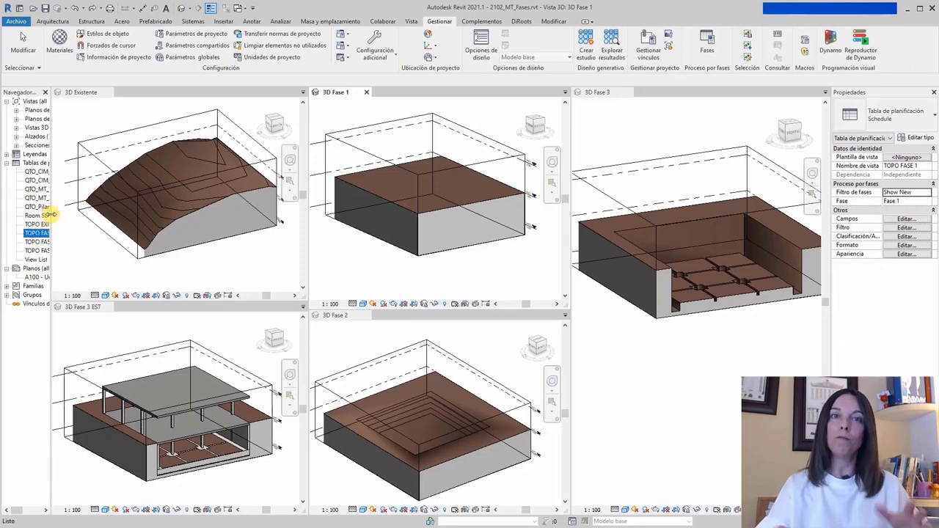
{"action": "double_click", "coordinate": [42, 234]}
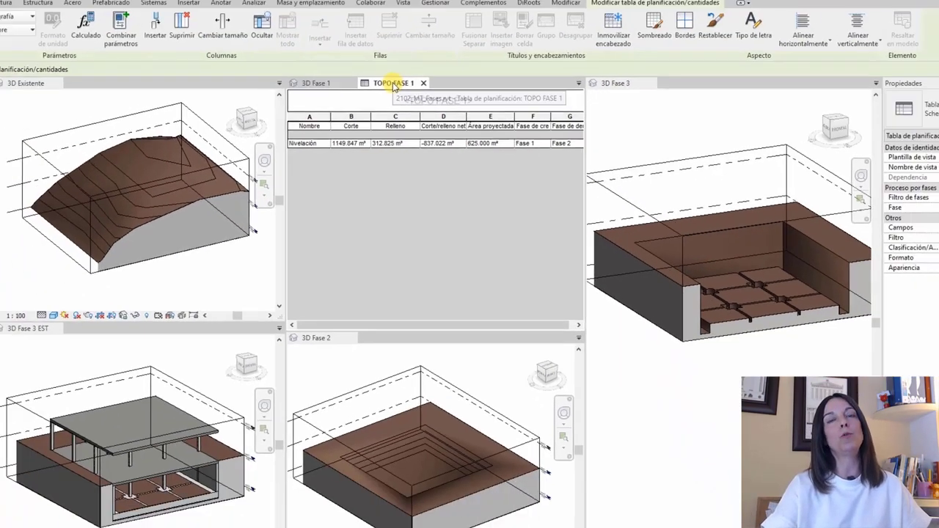
{"action": "left_click_drag", "start_coordinate": [385, 92], "coordinate": [341, 307]}
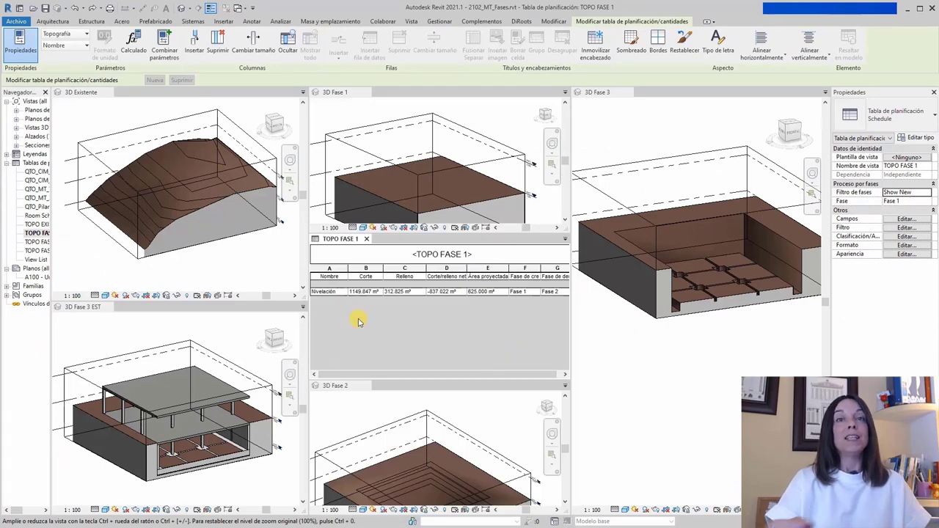
{"action": "scroll", "coordinate": [404, 163], "scroll_direction": "down", "scroll_amount": 3}
{"action": "left_click", "coordinate": [411, 147]}
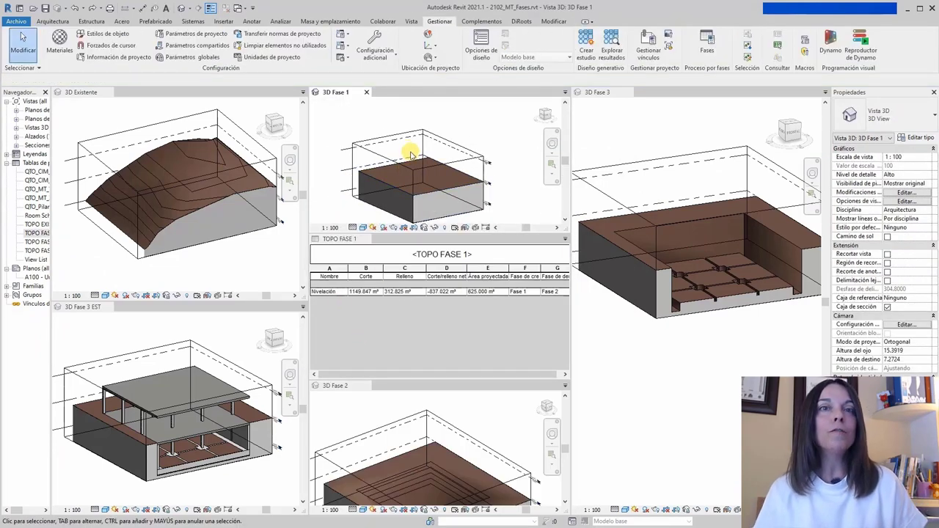
{"action": "middle_click_drag", "start_coordinate": [430, 157], "coordinate": [426, 138]}
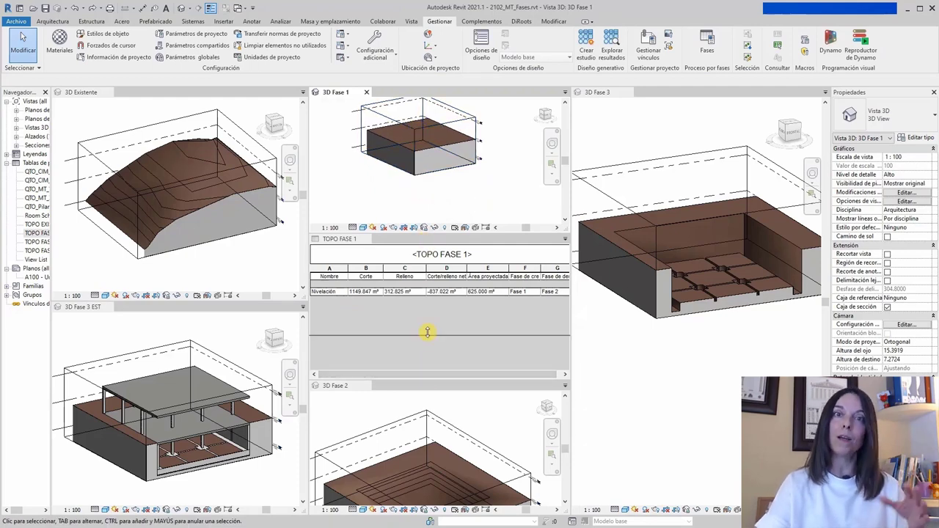
- Open the TOPO FASE 2 schedule and dock it under an enlarged 3D Fase 2 view
{"action": "left_click_drag", "start_coordinate": [427, 332], "coordinate": [424, 273]}
{"action": "left_click", "coordinate": [37, 242]}
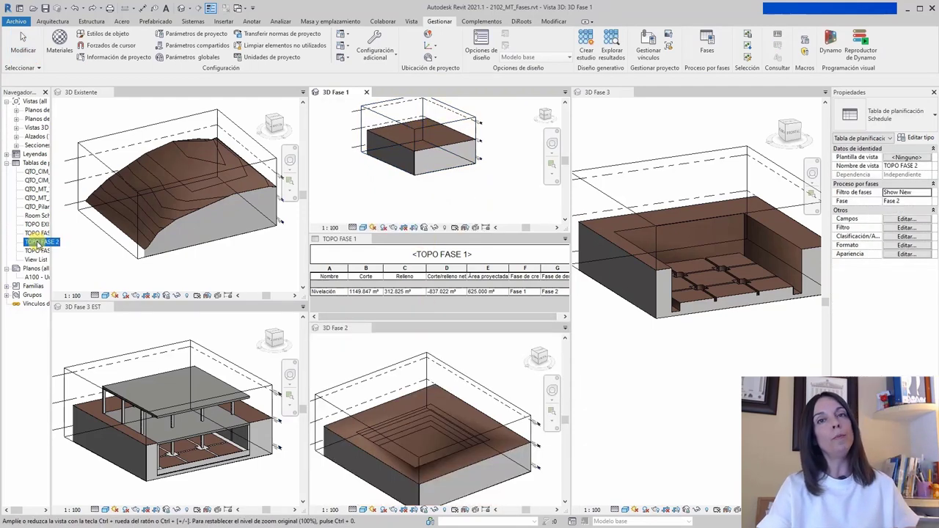
{"action": "double_click", "coordinate": [38, 242]}
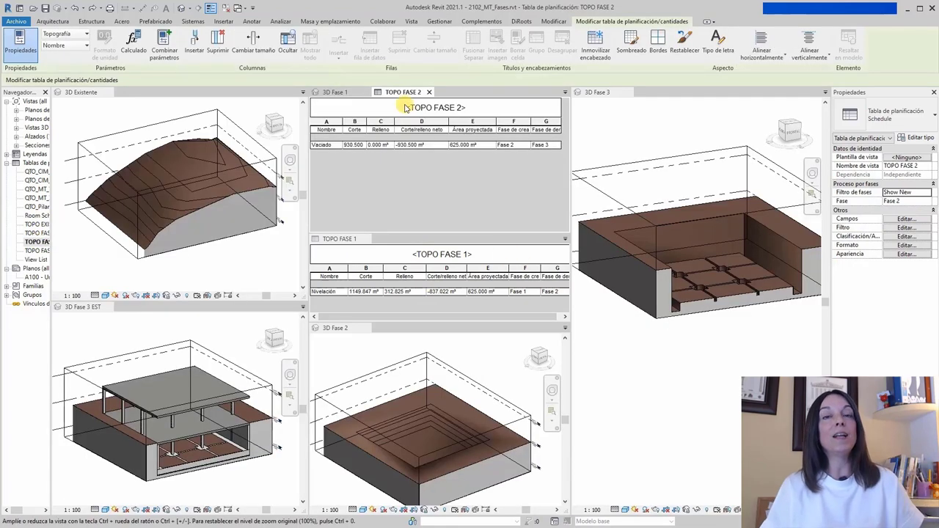
{"action": "left_click_drag", "start_coordinate": [402, 96], "coordinate": [346, 513]}
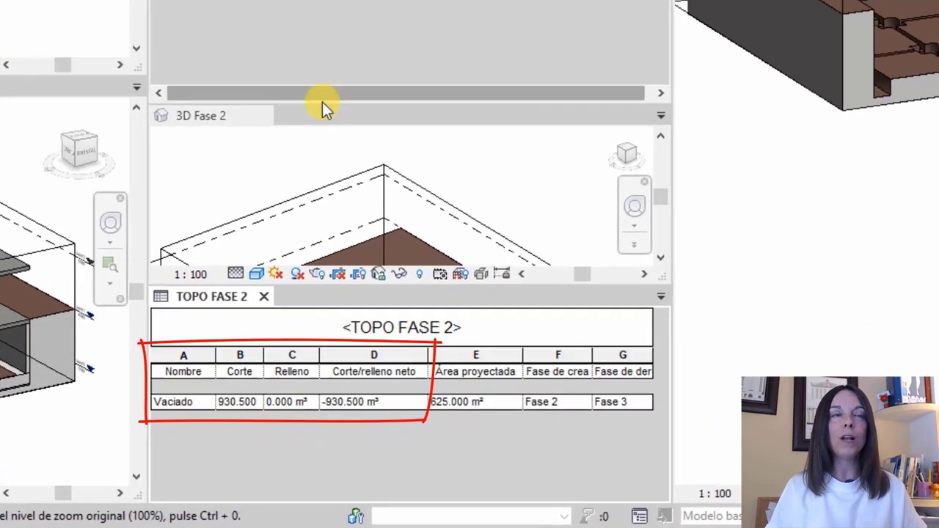
{"action": "left_click_drag", "start_coordinate": [325, 104], "coordinate": [335, 38]}
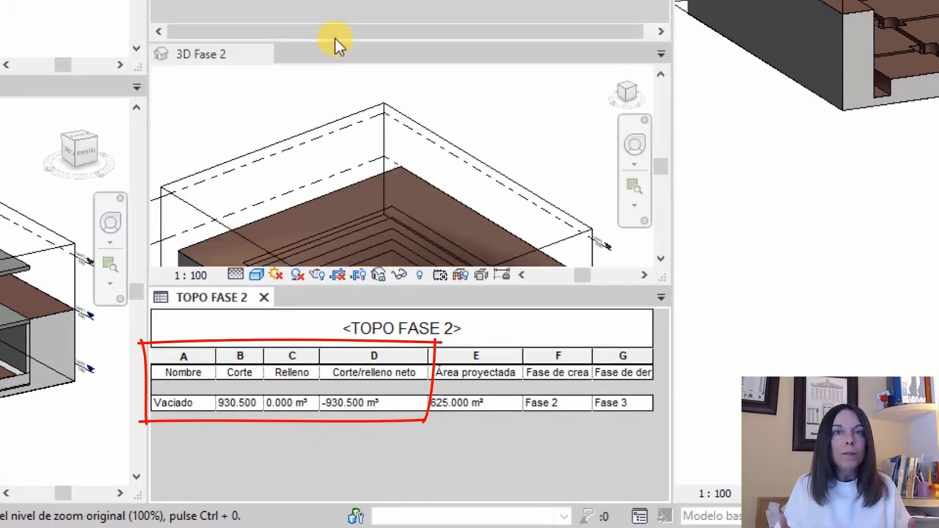
{"action": "scroll", "coordinate": [331, 121], "scroll_direction": "down", "scroll_amount": 1}
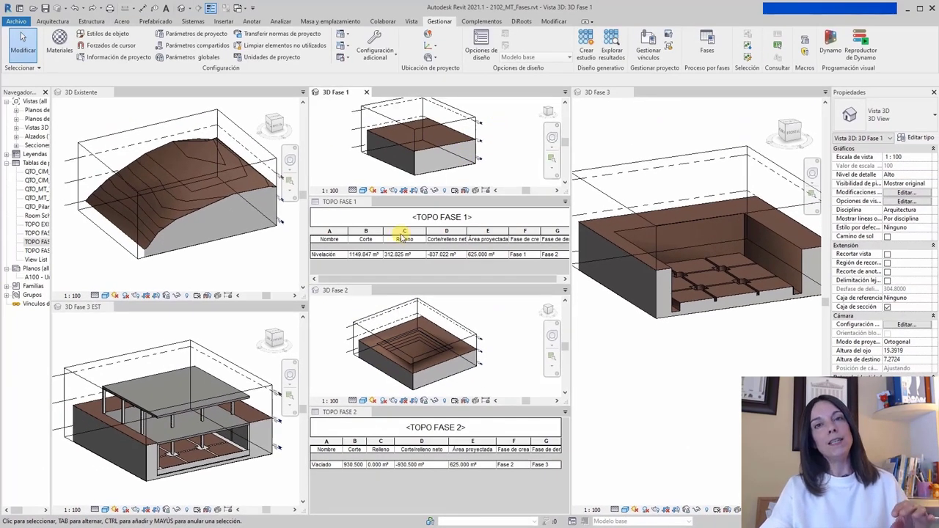
- Orbit and zoom the phase 3 excavation model to inspect it
{"action": "mouse_move", "coordinate": [704, 331]}
{"action": "middle_mouse_down", "text": "shift"}
{"action": "mouse_move", "coordinate": [702, 369]}
{"action": "mouse_move", "coordinate": [685, 384]}
{"action": "mouse_move", "coordinate": [608, 353]}
{"action": "mouse_move", "coordinate": [712, 365]}
{"action": "middle_mouse_up", "text": "shift"}
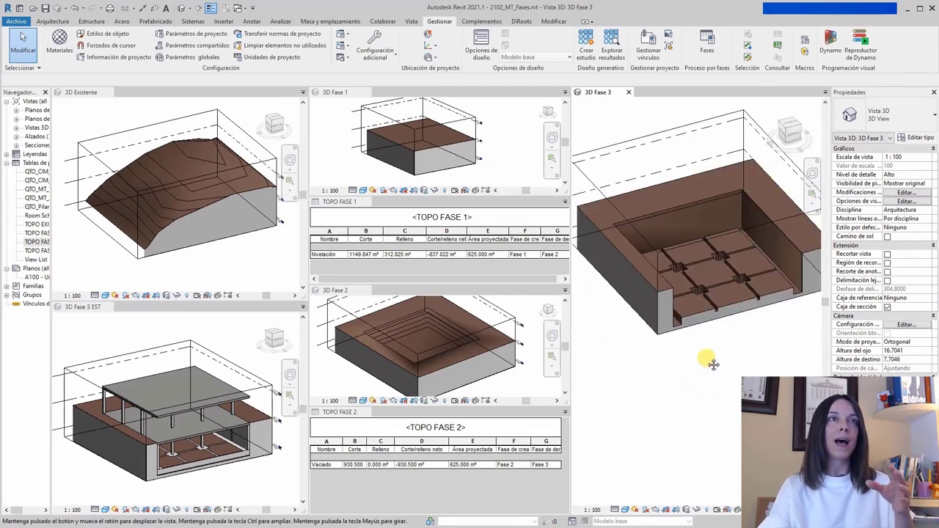
{"action": "scroll", "coordinate": [722, 330], "scroll_direction": "up", "scroll_amount": 5}
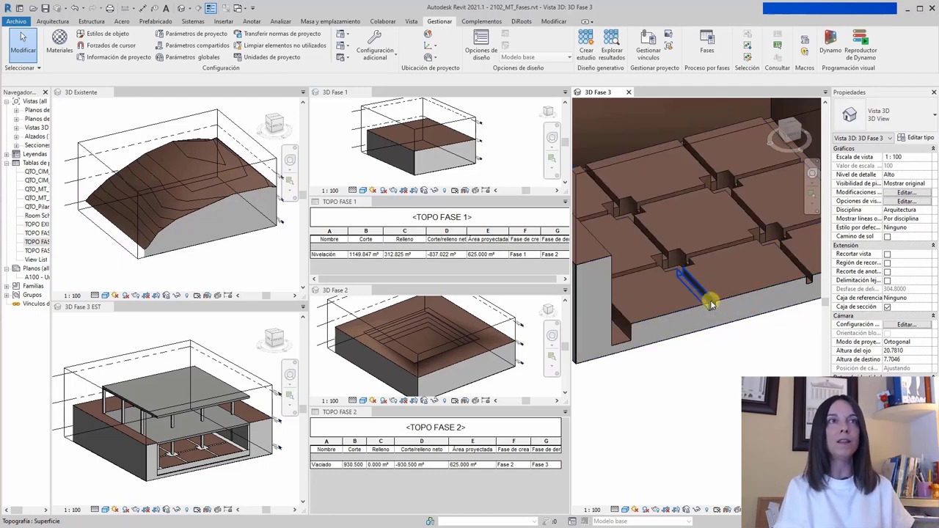
{"action": "scroll", "coordinate": [671, 373], "scroll_direction": "down", "scroll_amount": 3}
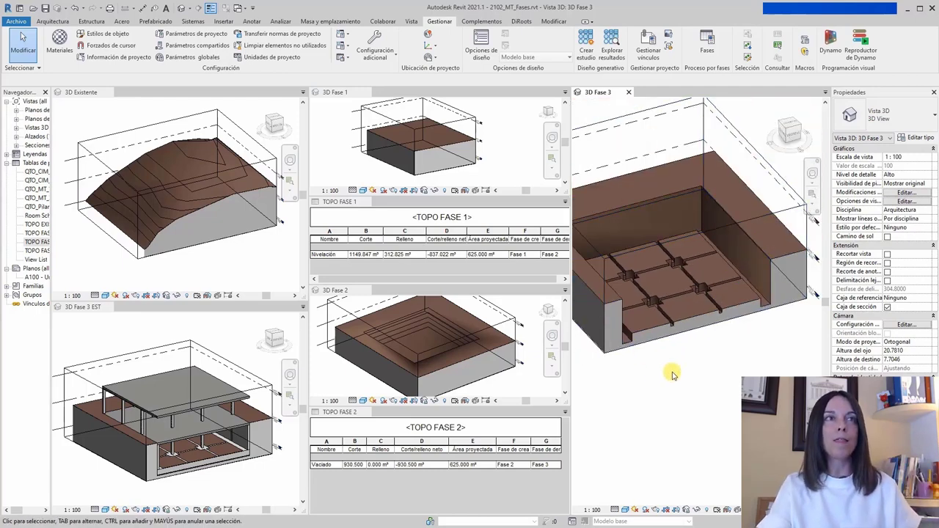
{"action": "scroll", "coordinate": [671, 372], "scroll_direction": "down", "scroll_amount": 2}
{"action": "scroll", "coordinate": [713, 364], "scroll_direction": "down", "scroll_amount": 1}
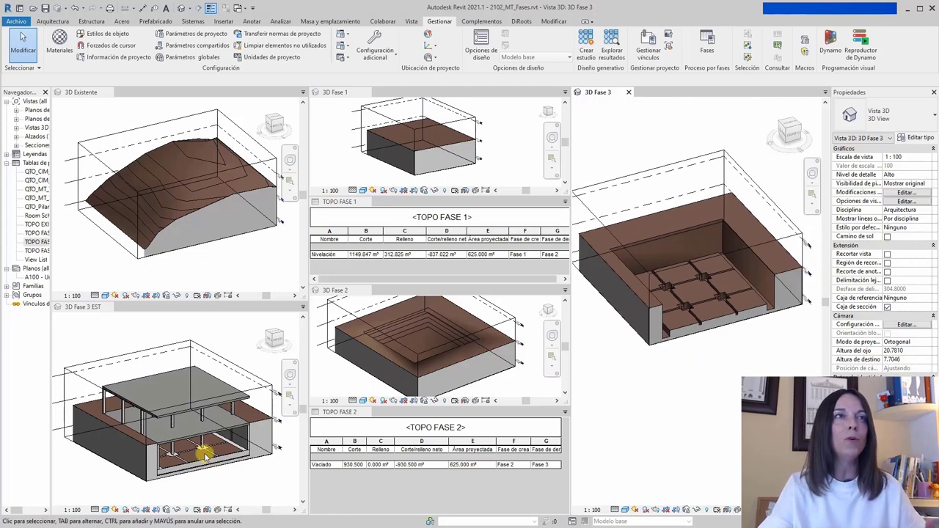
{"action": "scroll", "coordinate": [205, 455], "scroll_direction": "up", "scroll_amount": 3}
{"action": "scroll", "coordinate": [207, 474], "scroll_direction": "up", "scroll_amount": 2}
- Lower the section box cut on 3D Fase 3 EST, then open the TOPO FASE 3 schedule
{"action": "left_click", "coordinate": [208, 478]}
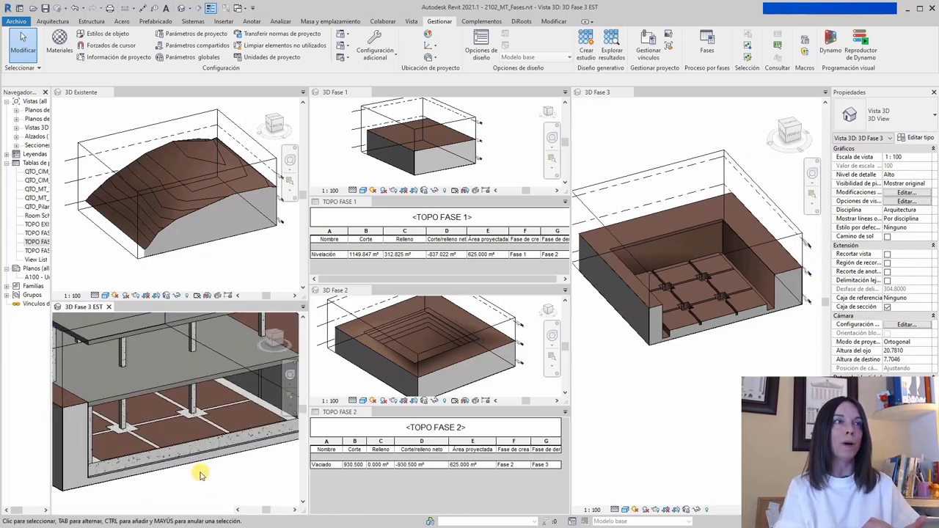
{"action": "scroll", "coordinate": [192, 477], "scroll_direction": "down", "scroll_amount": 3}
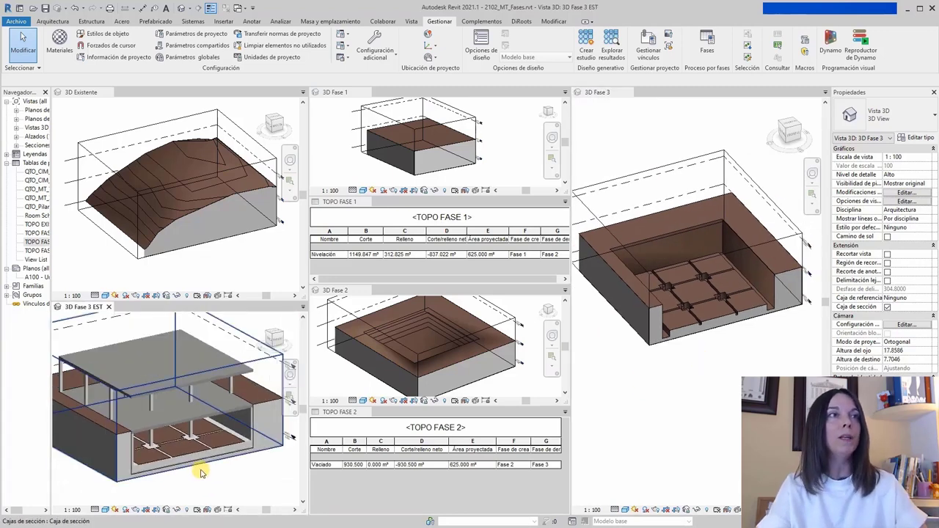
{"action": "left_click", "coordinate": [264, 447]}
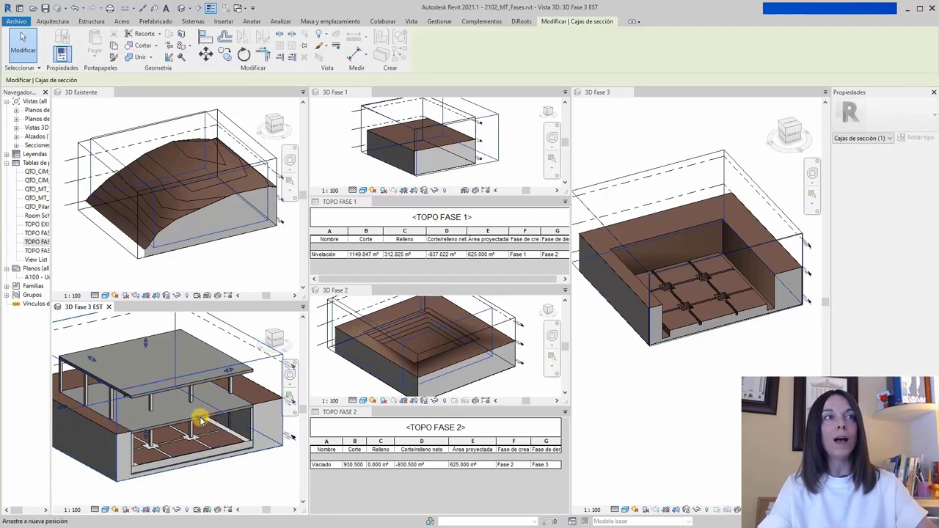
{"action": "mouse_move", "coordinate": [194, 414]}
{"action": "left_mouse_down"}
{"action": "mouse_move", "coordinate": [197, 449]}
{"action": "mouse_move", "coordinate": [191, 415]}
{"action": "left_mouse_up"}
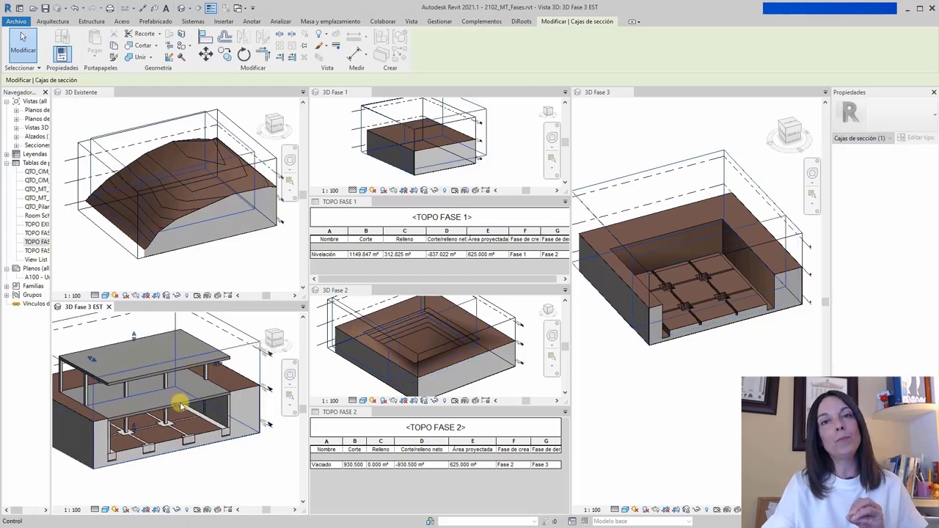
{"action": "key", "text": "Escape"}
{"action": "left_click", "coordinate": [736, 299]}
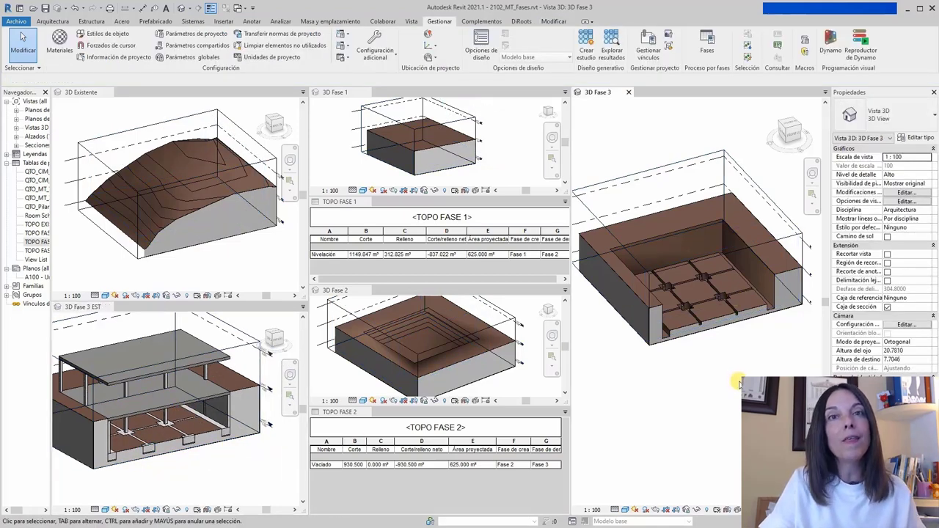
{"action": "double_click", "coordinate": [37, 251]}
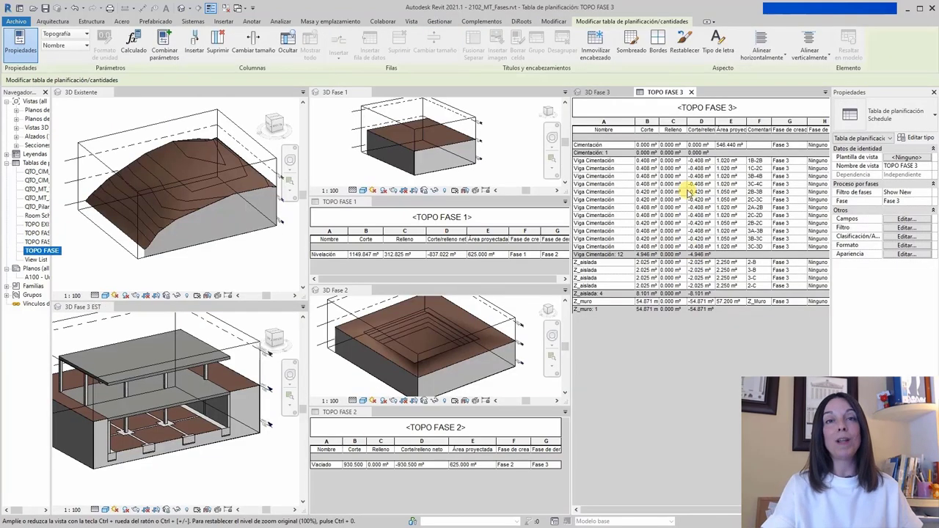
- Dock the TOPO FASE 3 schedule below 3D Fase 3 and enlarge its pane
{"action": "left_click_drag", "start_coordinate": [665, 92], "coordinate": [604, 509]}
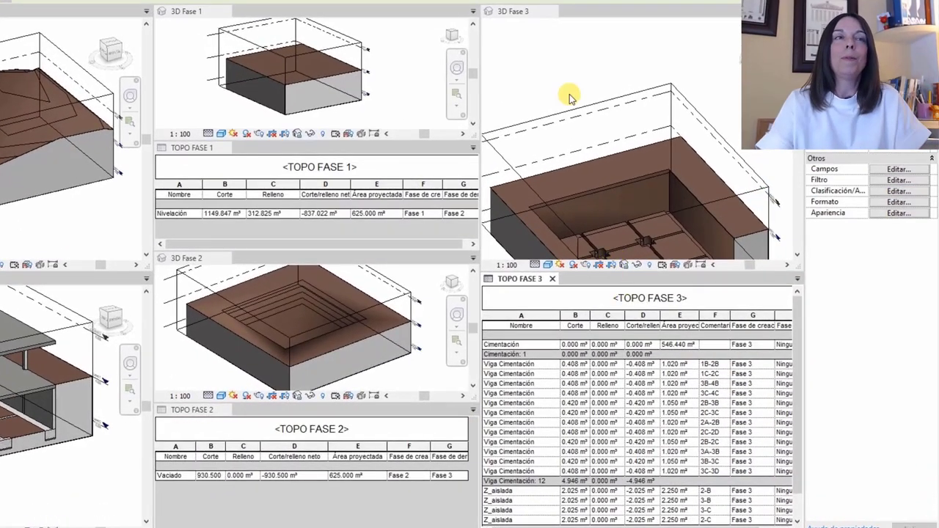
{"action": "left_click", "coordinate": [569, 64]}
{"action": "left_click", "coordinate": [642, 245]}
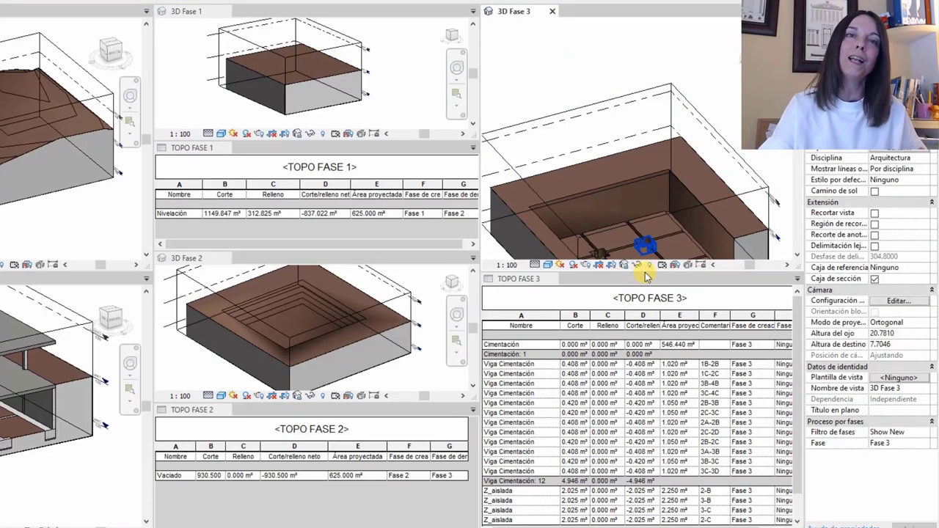
{"action": "left_click_drag", "start_coordinate": [648, 272], "coordinate": [649, 221]}
{"action": "scroll", "coordinate": [623, 88], "scroll_direction": "down", "scroll_amount": 3}
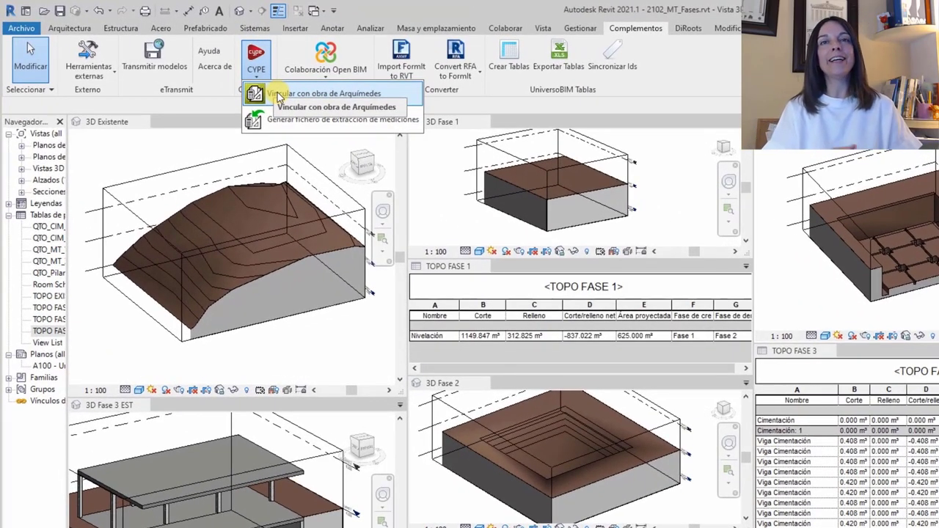
- Link the Revit model to the open MT_Fases Arquímedes job
{"action": "left_click", "coordinate": [279, 97]}
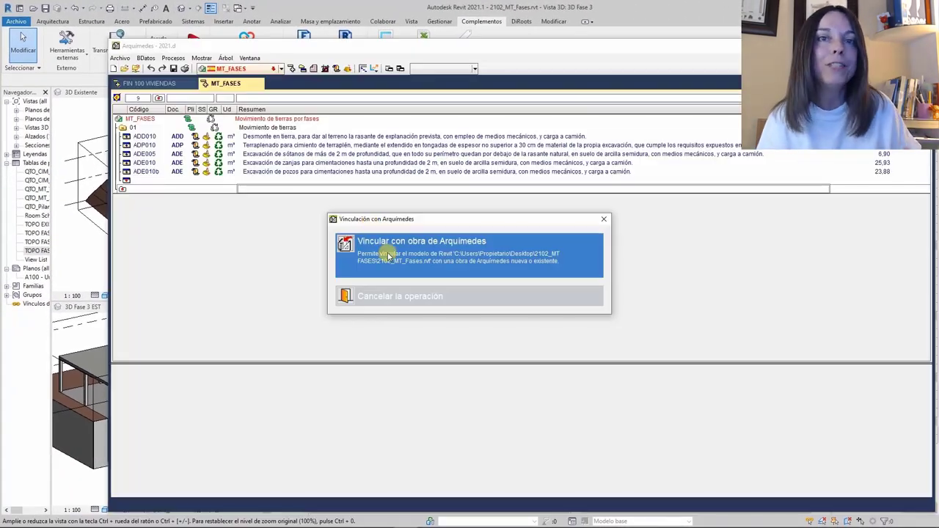
{"action": "left_click", "coordinate": [388, 255]}
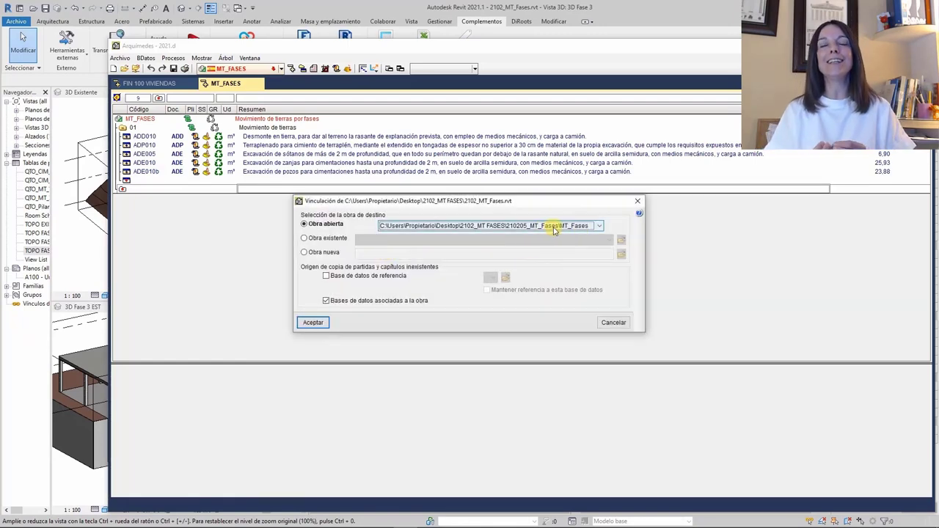
{"action": "left_click", "coordinate": [315, 323]}
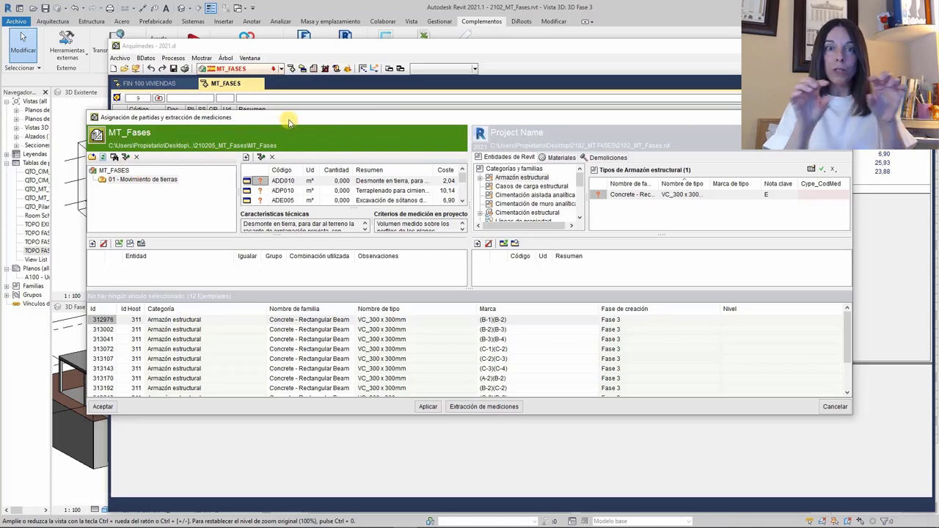
- Reposition the Asignación de partidas window, widen its items list, and maximize it
{"action": "mouse_move", "coordinate": [290, 122]}
{"action": "left_mouse_down"}
{"action": "mouse_move", "coordinate": [287, 187]}
{"action": "mouse_move", "coordinate": [299, 245]}
{"action": "mouse_move", "coordinate": [317, 180]}
{"action": "mouse_move", "coordinate": [333, 275]}
{"action": "mouse_move", "coordinate": [331, 200]}
{"action": "left_mouse_up"}
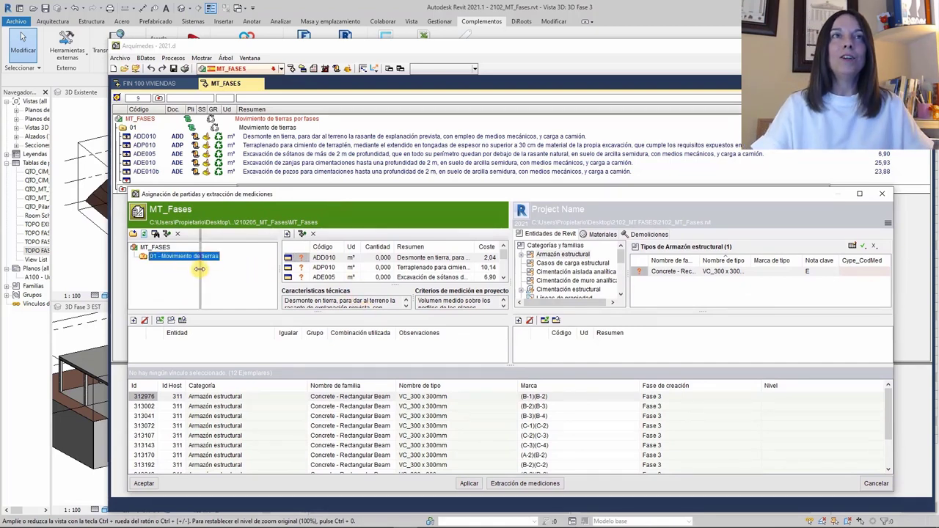
{"action": "left_click_drag", "start_coordinate": [199, 269], "coordinate": [198, 270]}
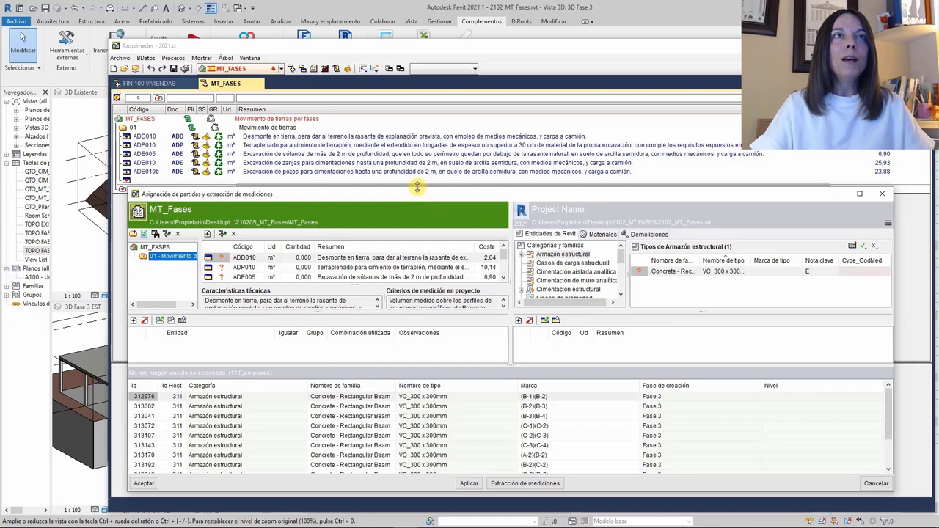
{"action": "left_click", "coordinate": [859, 194]}
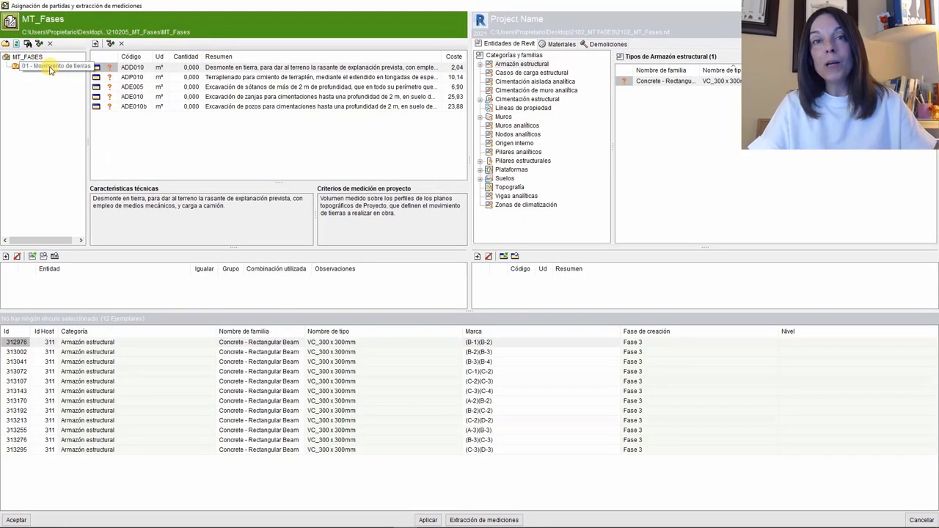
- Read the descriptions of items ADD010, ADP010, ADE005, ADE010 and ADE010b
{"action": "left_click", "coordinate": [232, 67]}
{"action": "left_click", "coordinate": [235, 76]}
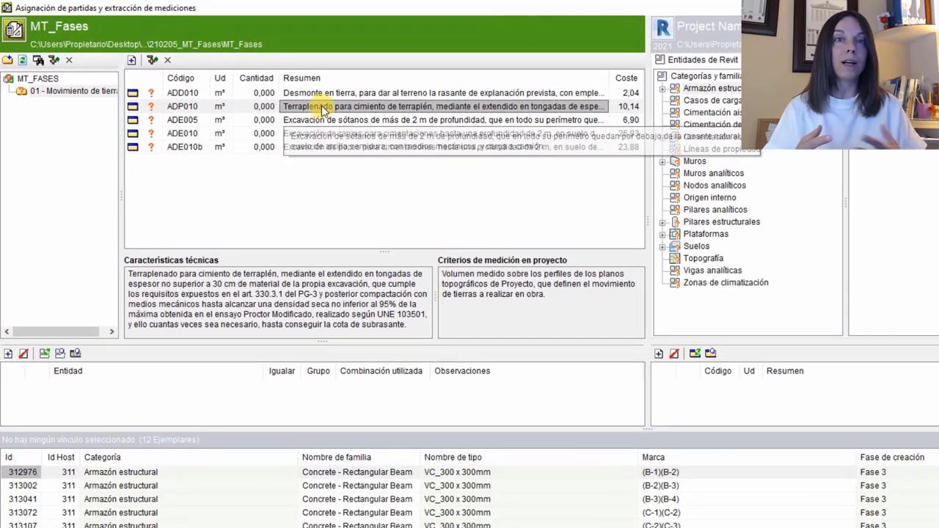
{"action": "left_click", "coordinate": [322, 125]}
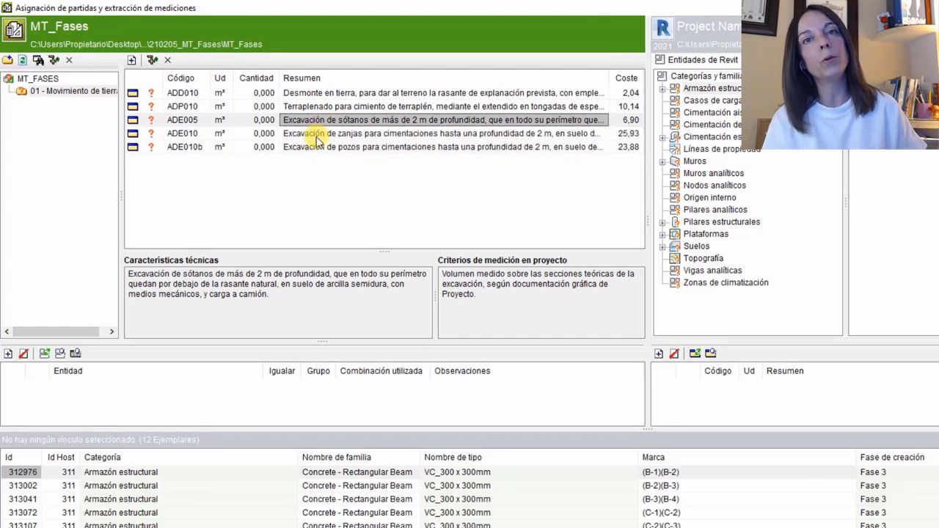
{"action": "left_click", "coordinate": [323, 135]}
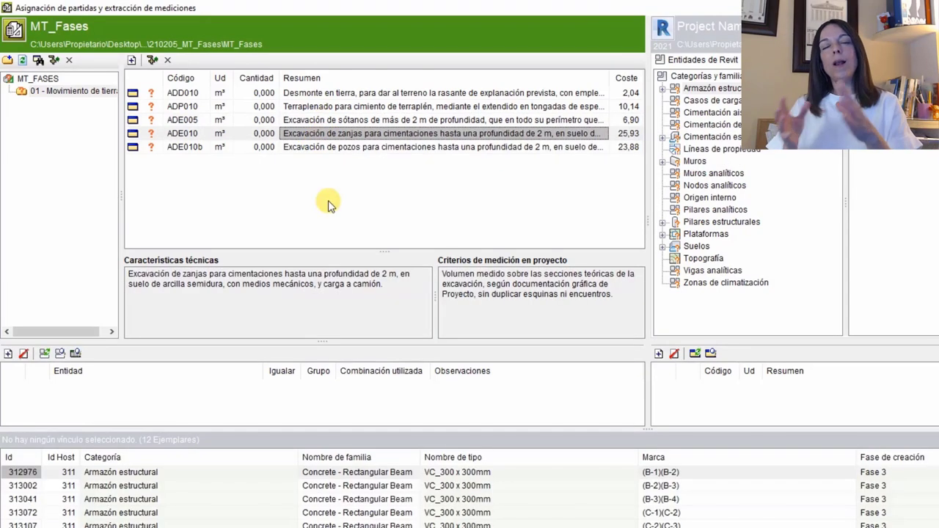
{"action": "left_click", "coordinate": [348, 149]}
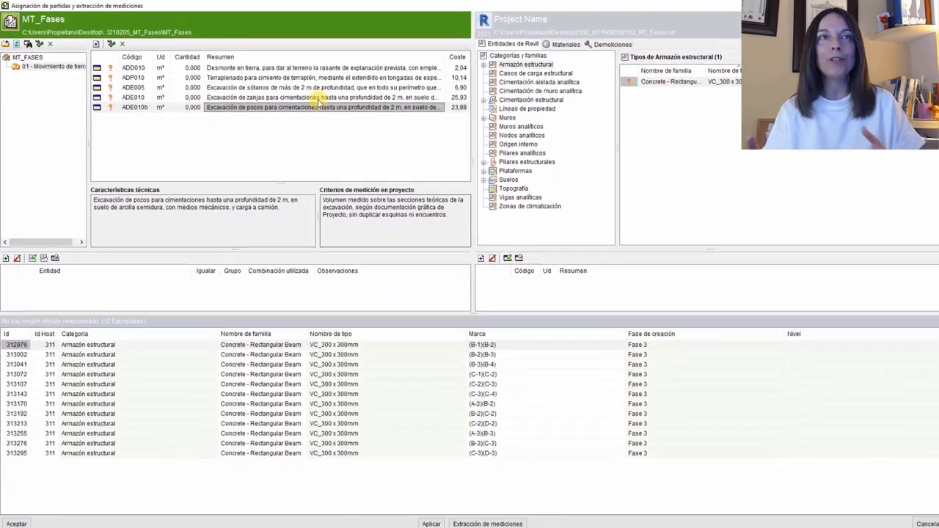
{"action": "left_click", "coordinate": [312, 96]}
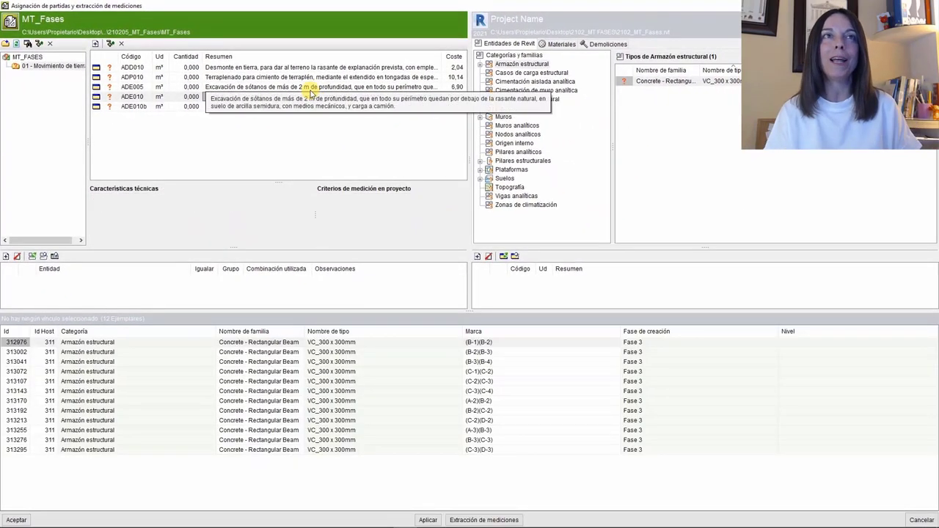
{"action": "left_click", "coordinate": [307, 86]}
- Select ADD010 and list the demolished topographies under Demoliciones > Topografía
{"action": "left_click", "coordinate": [302, 69]}
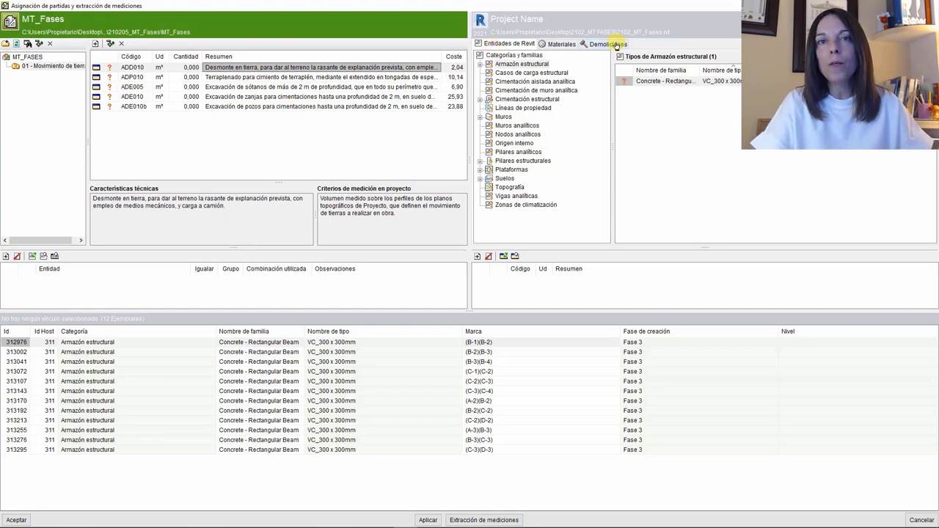
{"action": "left_click", "coordinate": [615, 45]}
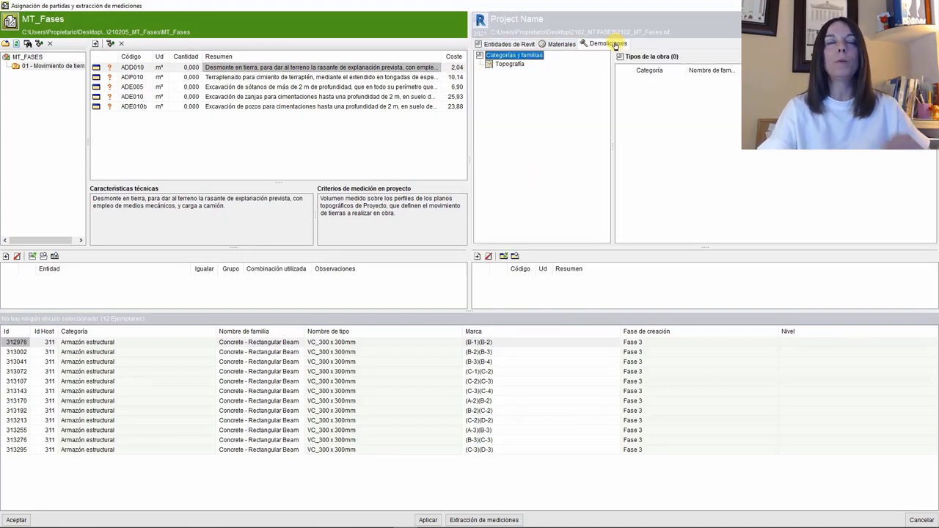
{"action": "left_click", "coordinate": [510, 65]}
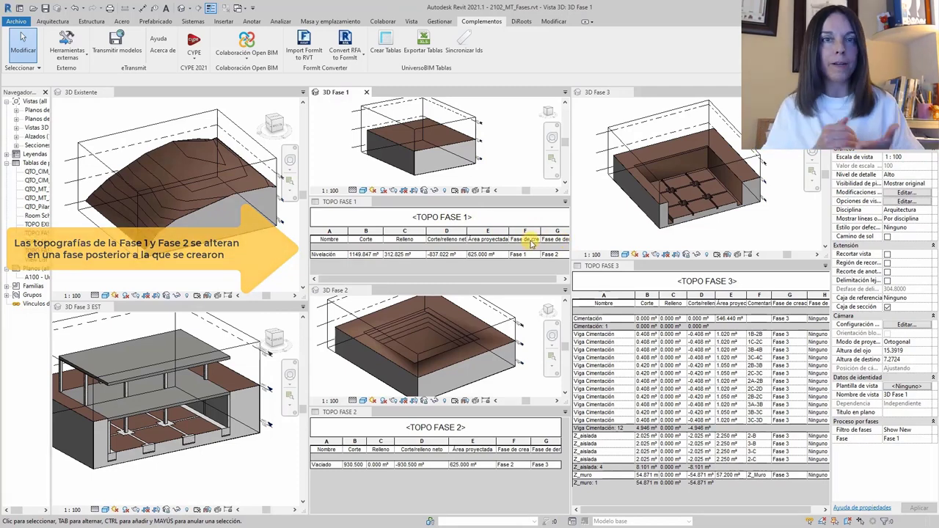
- Check the demolition phase in the TOPO FASE 1 and TOPO FASE 2 schedules, then return to 3D Fase 3 EST
{"action": "left_click", "coordinate": [532, 244]}
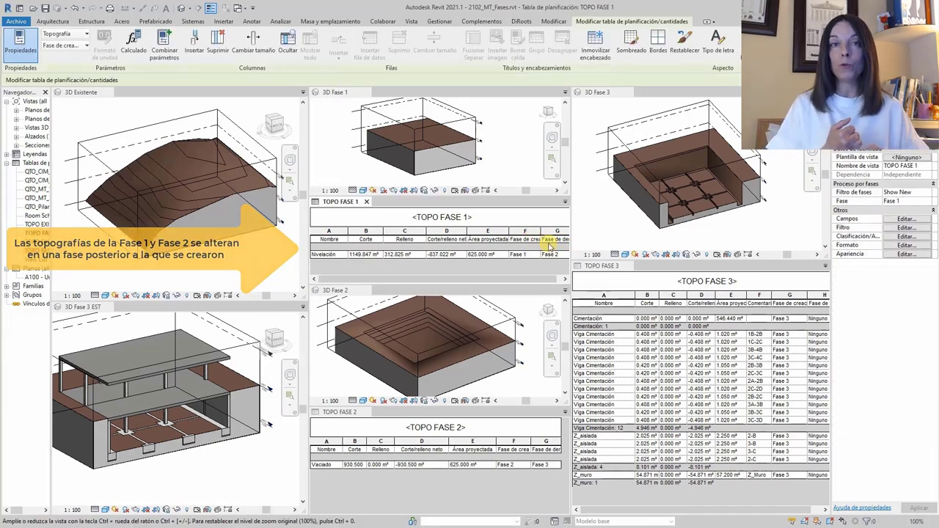
{"action": "left_click", "coordinate": [552, 241]}
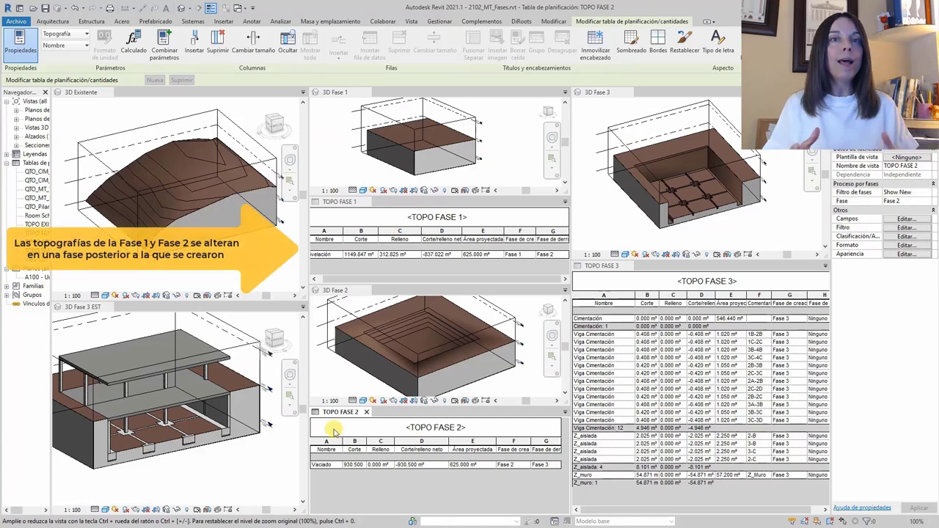
{"action": "left_click", "coordinate": [264, 475]}
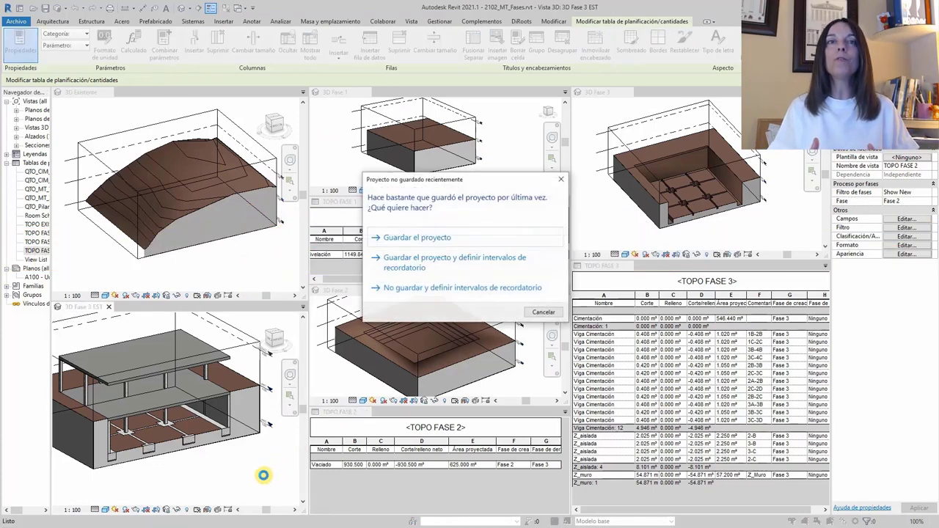
{"action": "left_click", "coordinate": [403, 237]}
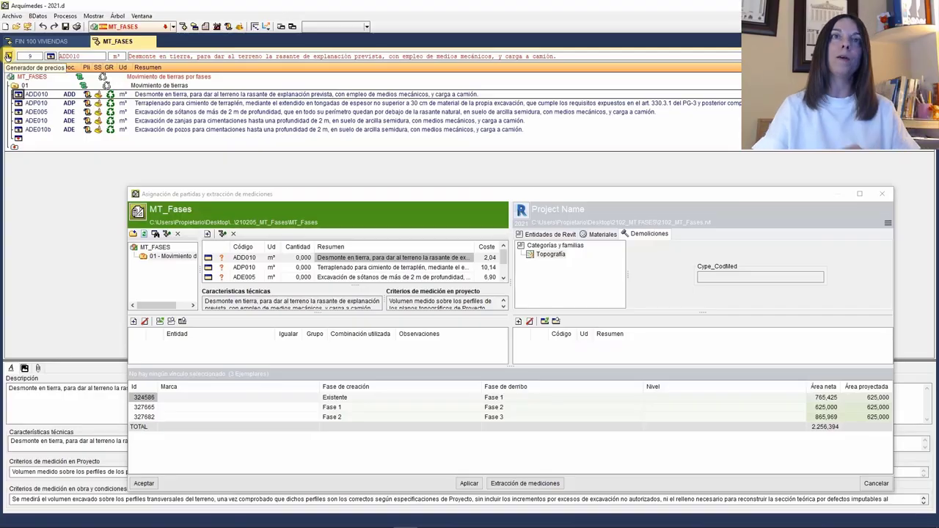
- Maximize the Asignación window and assign the Demolición: Topografía entity to ADD010
{"action": "left_click_drag", "start_coordinate": [487, 194], "coordinate": [366, 29]}
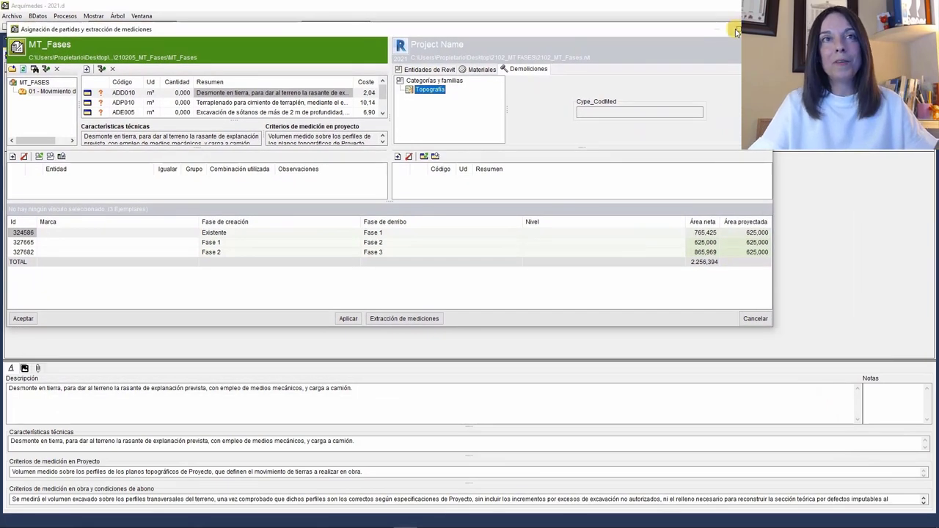
{"action": "left_click", "coordinate": [737, 31]}
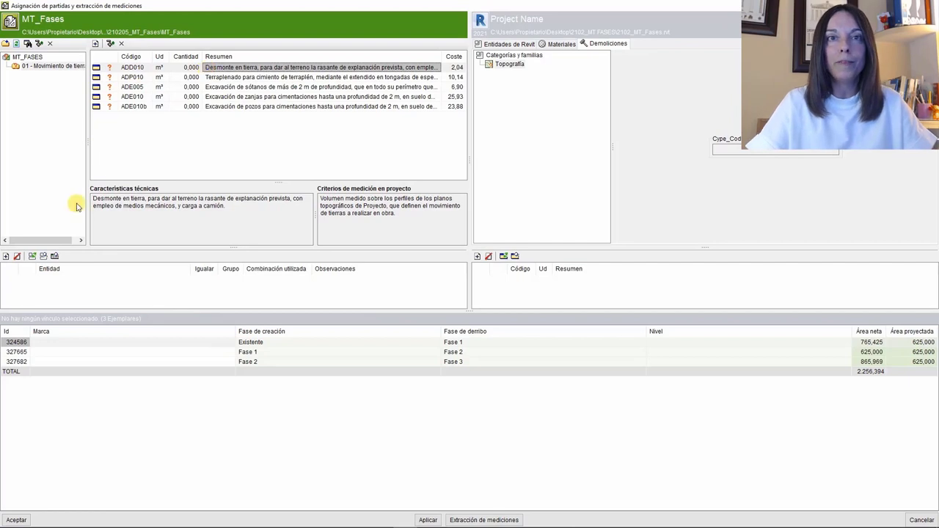
{"action": "left_click", "coordinate": [6, 256]}
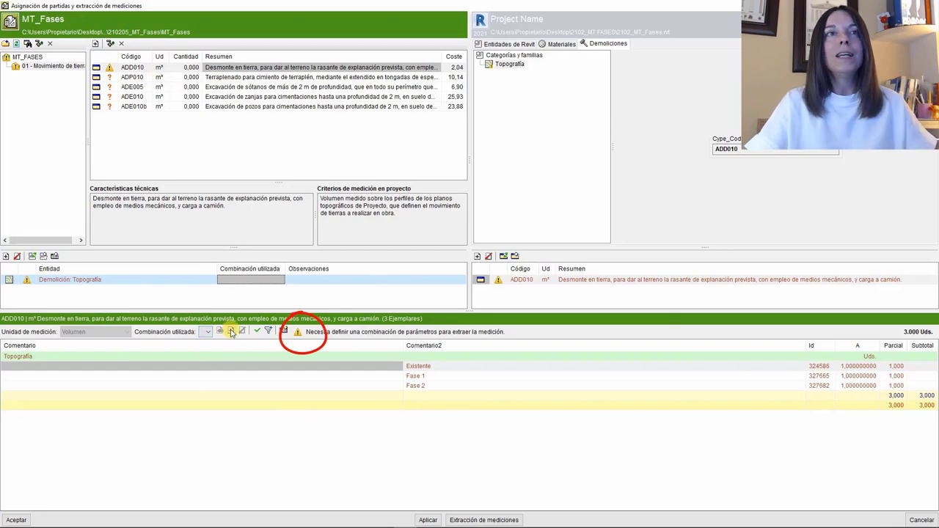
- Add user parameter U1 named 'Desmonte' with expression 1
{"action": "left_click", "coordinate": [231, 332]}
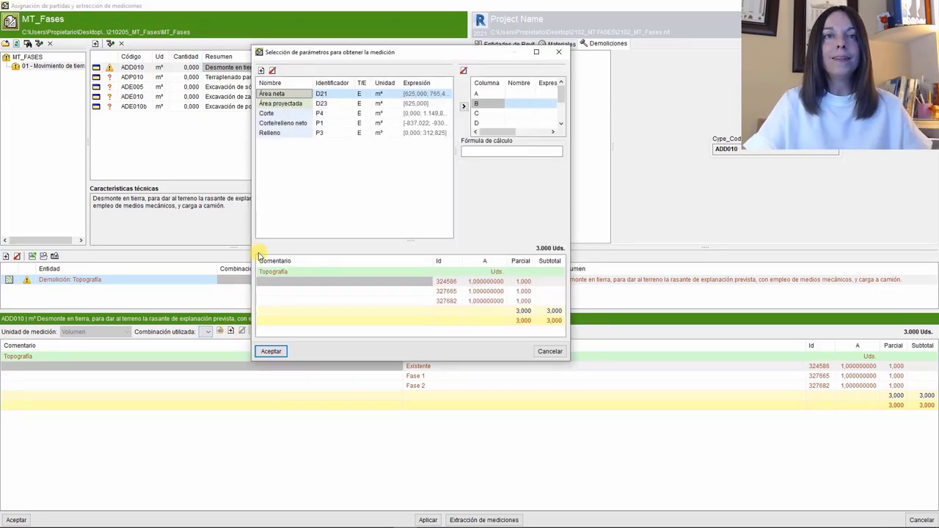
{"action": "left_click_drag", "start_coordinate": [249, 184], "coordinate": [51, 192]}
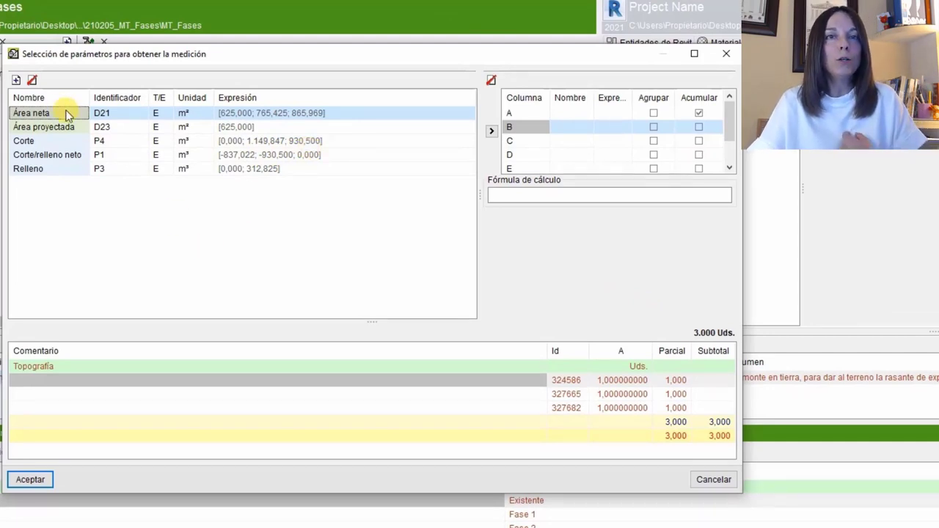
{"action": "left_click", "coordinate": [17, 79]}
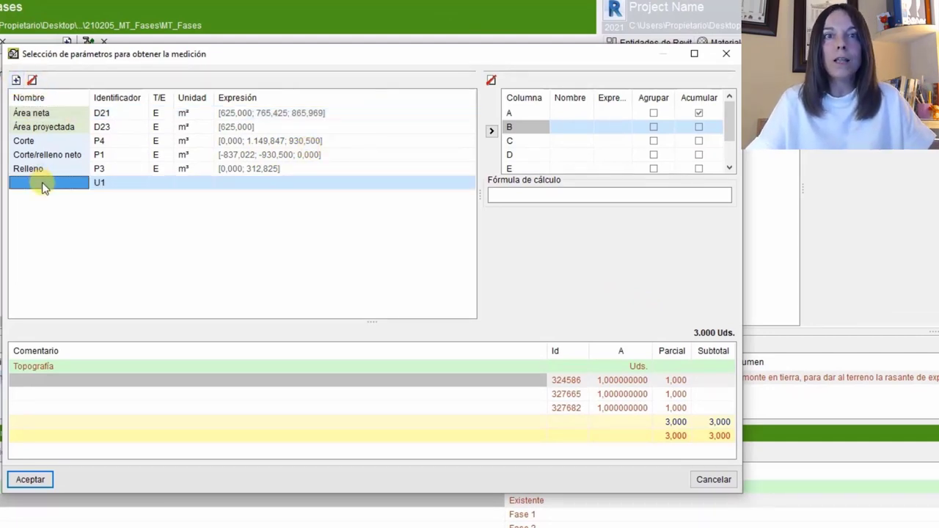
{"action": "left_click", "coordinate": [42, 183]}
{"action": "key", "text": "BackSpace"}
{"action": "type", "text": "dE"}
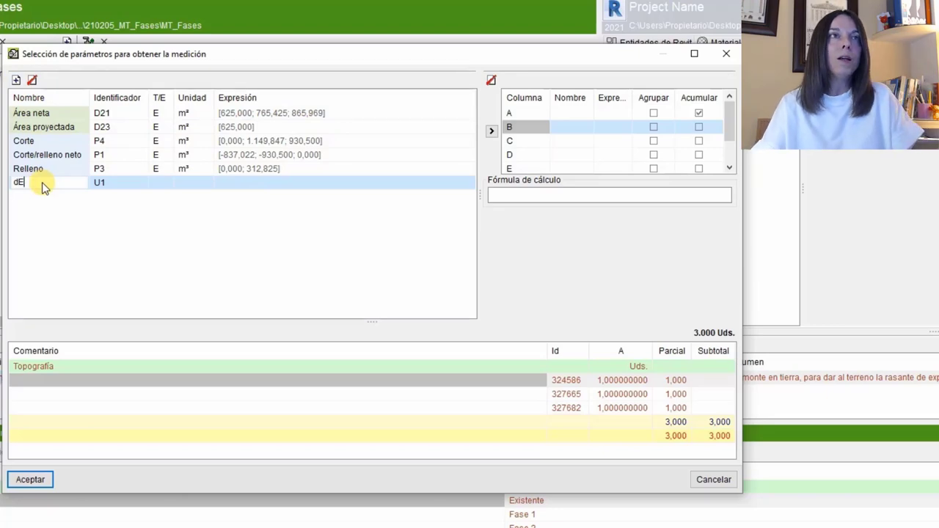
{"action": "key", "text": "BackSpace"}
{"action": "key", "text": "BackSpace"}
{"action": "type", "text": "Des"}
{"action": "type", "text": "mo"}
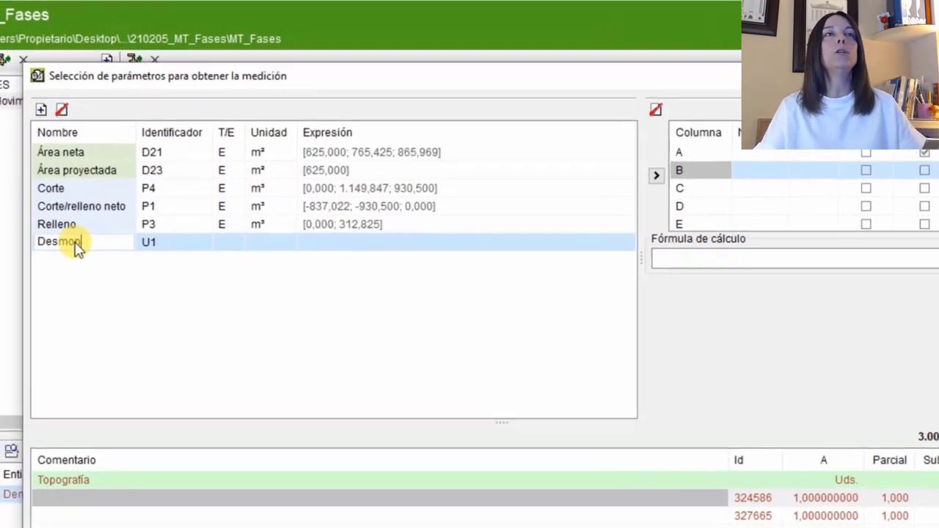
{"action": "type", "text": "nte"}
{"action": "left_click", "coordinate": [152, 251]}
{"action": "left_click", "coordinate": [391, 253]}
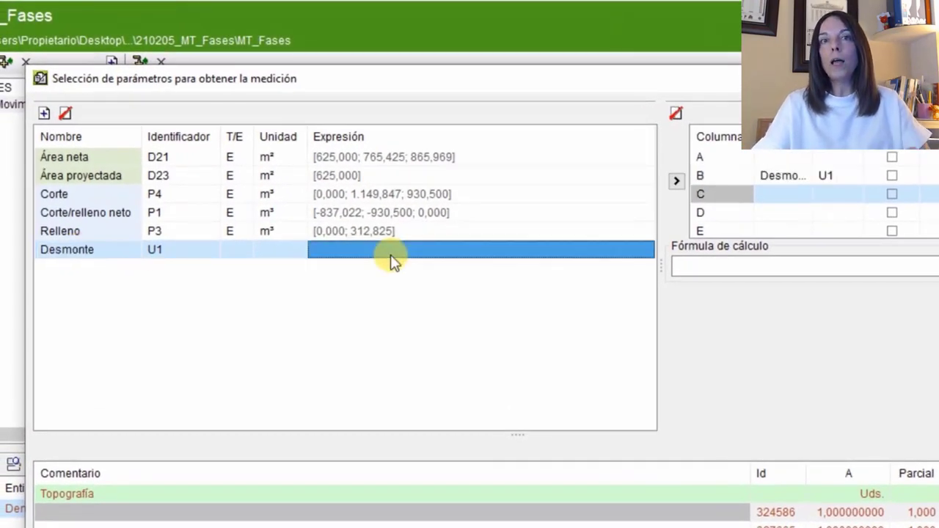
{"action": "left_click", "coordinate": [391, 253]}
{"action": "type", "text": "1"}
{"action": "key", "text": "Return"}
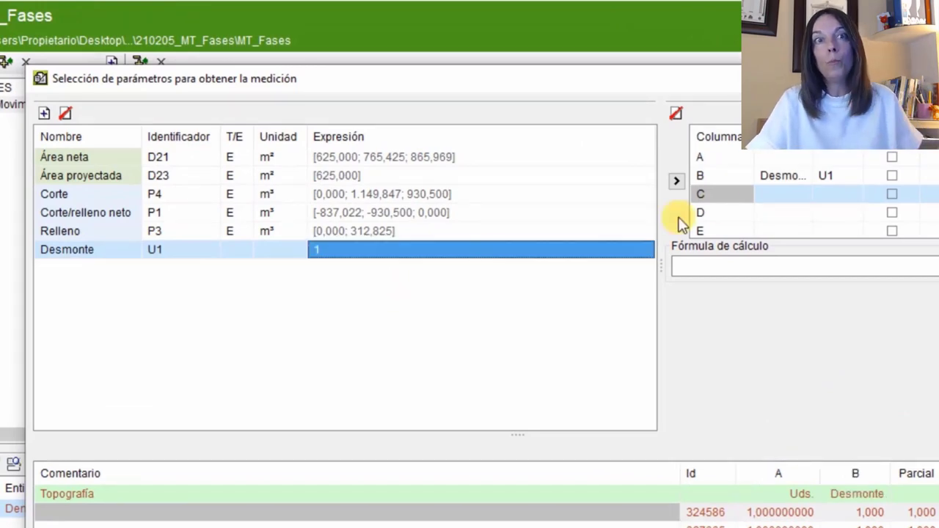
- Put Corte in column C and accept the Desmonte | Corte combination
{"action": "left_click", "coordinate": [81, 195]}
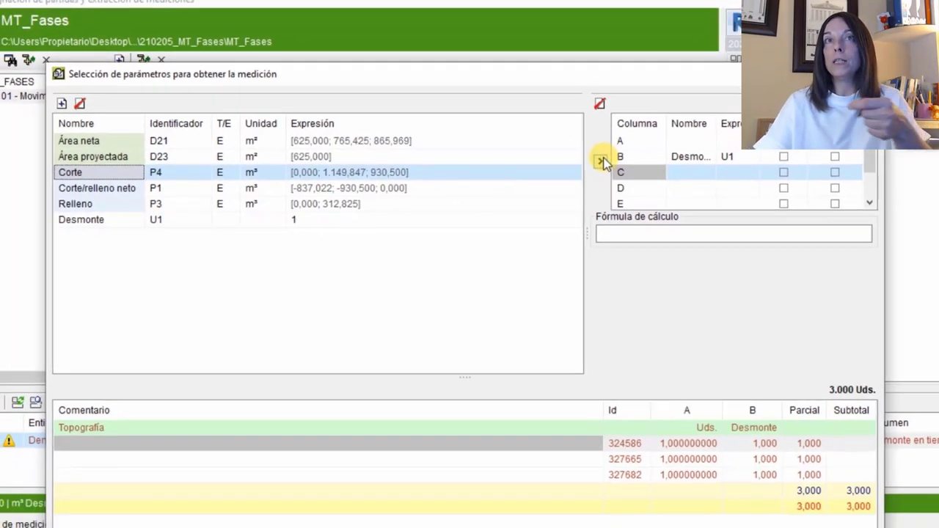
{"action": "left_click", "coordinate": [524, 141]}
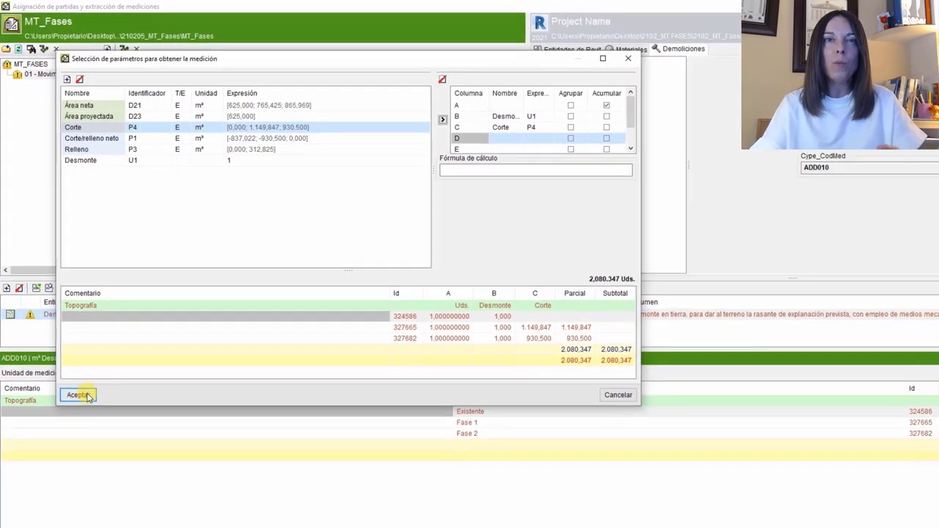
{"action": "left_click", "coordinate": [93, 467]}
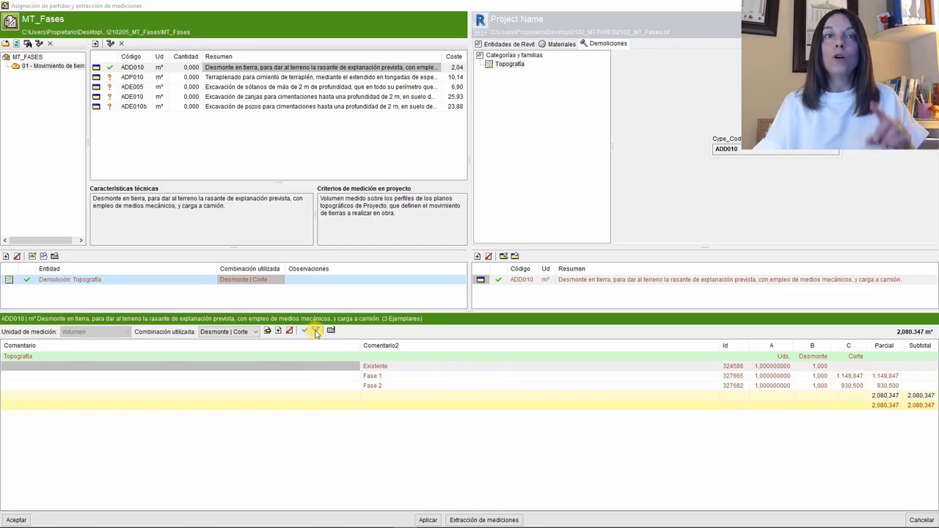
- Create a new instance filter named 'Fase 1'
{"action": "left_click", "coordinate": [316, 331]}
{"action": "left_click", "coordinate": [309, 131]}
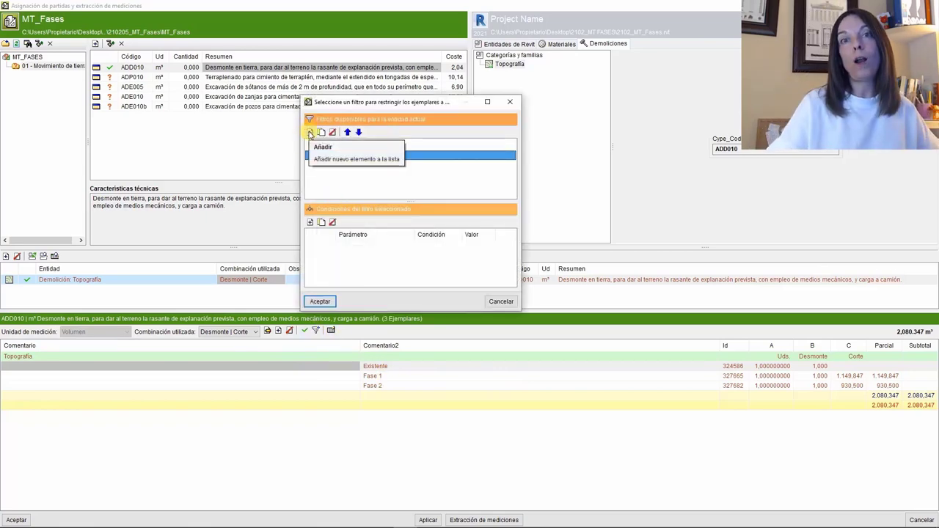
{"action": "left_click", "coordinate": [314, 160]}
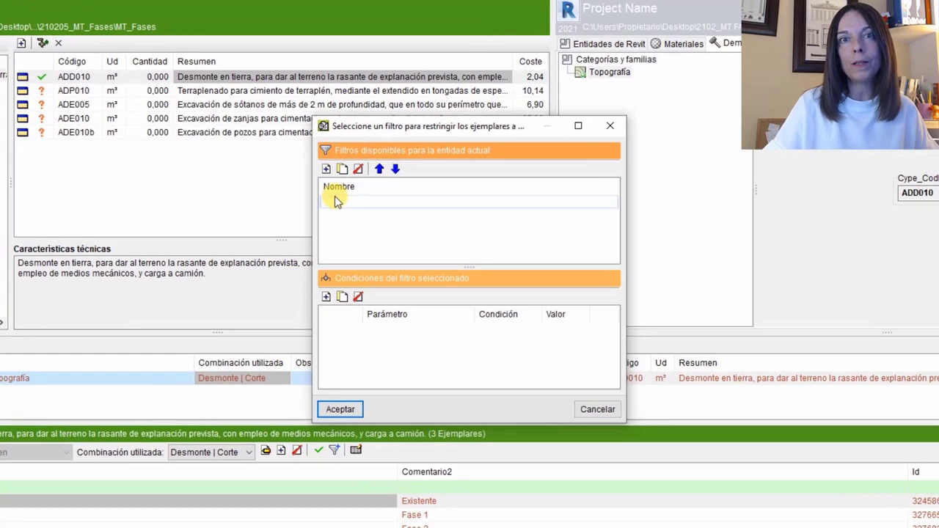
{"action": "type", "text": "Fase 1"}
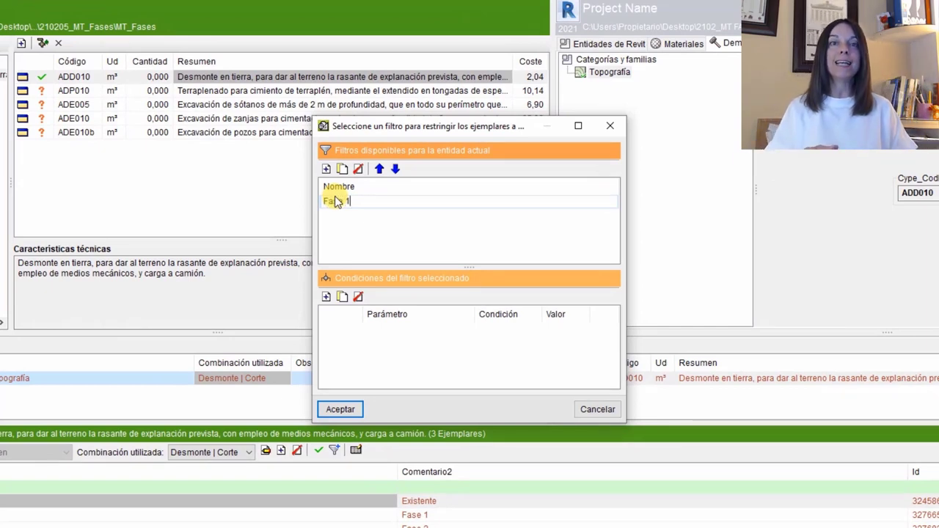
{"action": "key", "text": "Return"}
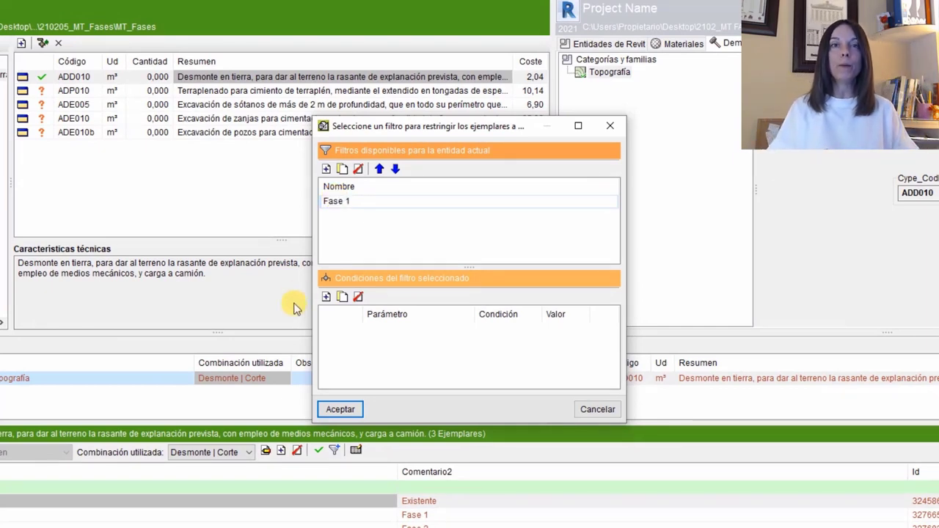
- Give the filter the condition Fase de creación es igual a Fase 1 and apply it
{"action": "left_click", "coordinate": [326, 297]}
{"action": "left_click", "coordinate": [484, 330]}
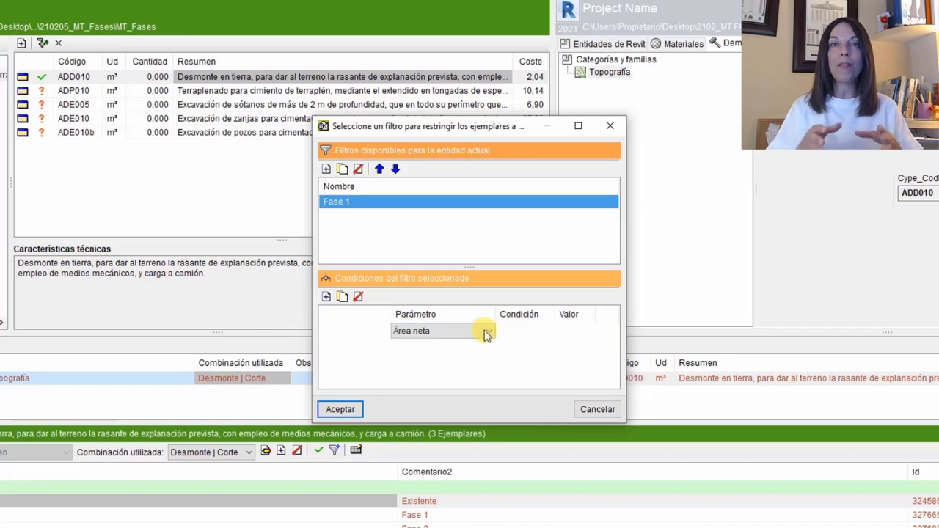
{"action": "left_click", "coordinate": [484, 330]}
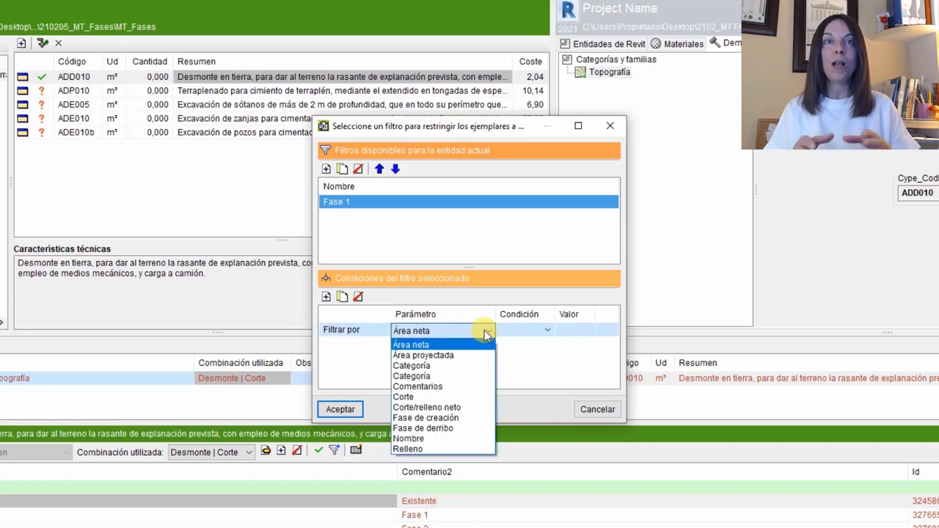
{"action": "left_click", "coordinate": [433, 417]}
{"action": "left_click", "coordinate": [544, 334]}
{"action": "left_click", "coordinate": [547, 334]}
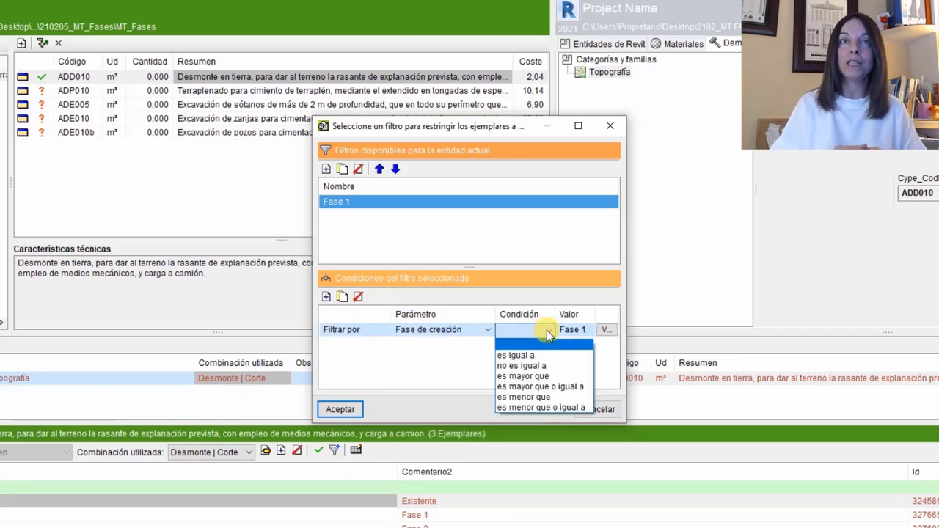
{"action": "left_click", "coordinate": [544, 354]}
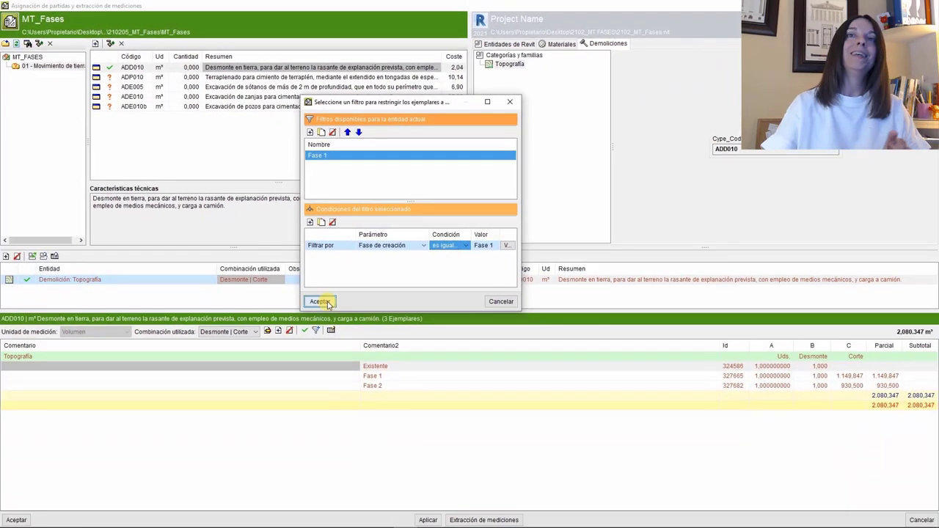
{"action": "left_click", "coordinate": [323, 301]}
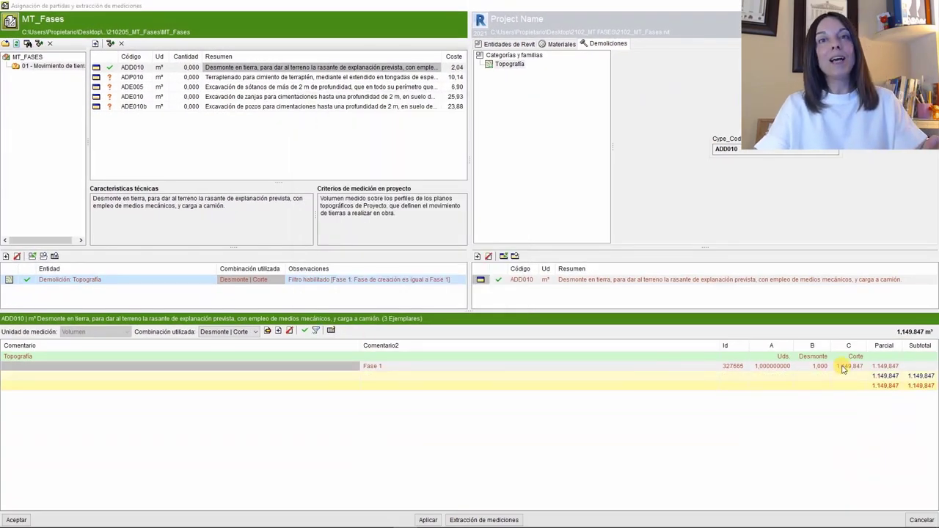
- Remove the Familia, Tipo and Marca de tipo entries from the Comentario composition
{"action": "left_click", "coordinate": [331, 331]}
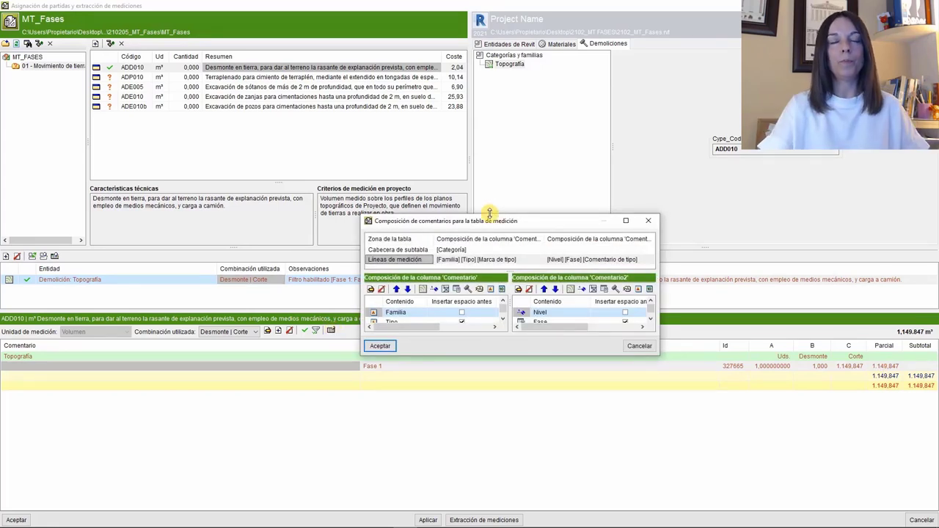
{"action": "left_click_drag", "start_coordinate": [490, 215], "coordinate": [488, 88]}
{"action": "left_click", "coordinate": [390, 214]}
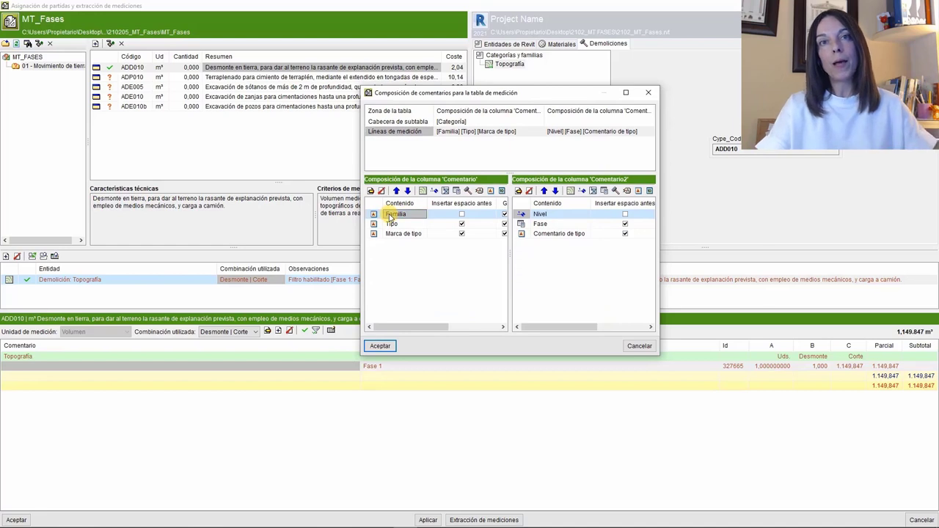
{"action": "left_click", "coordinate": [395, 224]}
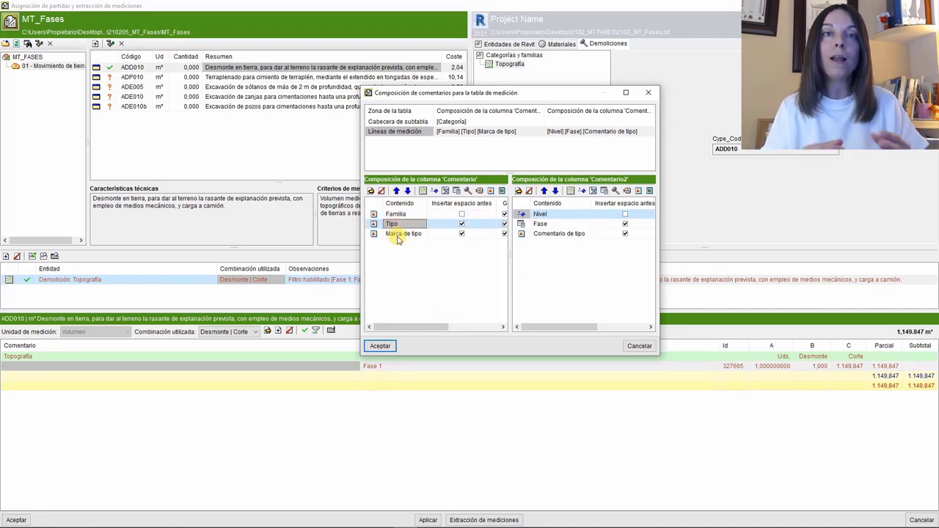
{"action": "left_click", "coordinate": [397, 235]}
{"action": "left_click", "coordinate": [383, 192]}
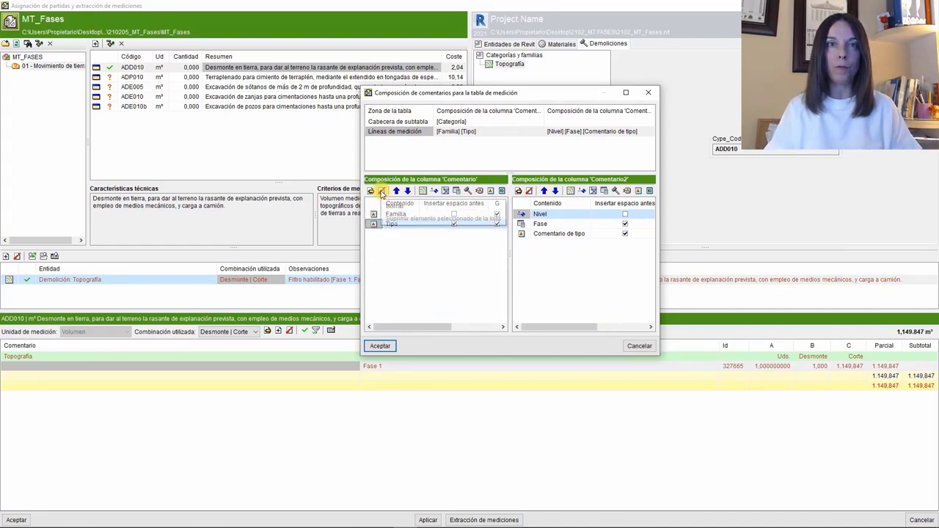
{"action": "left_click", "coordinate": [382, 192]}
{"action": "left_click", "coordinate": [382, 192]}
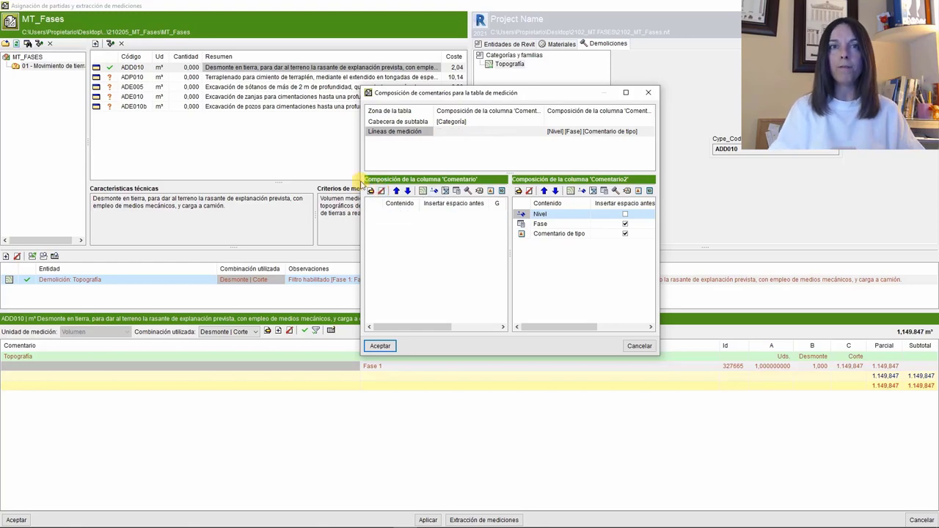
- Add the Comentarios parameter as the only Comentario entry and accept the composition
{"action": "left_click_drag", "start_coordinate": [358, 180], "coordinate": [175, 181]}
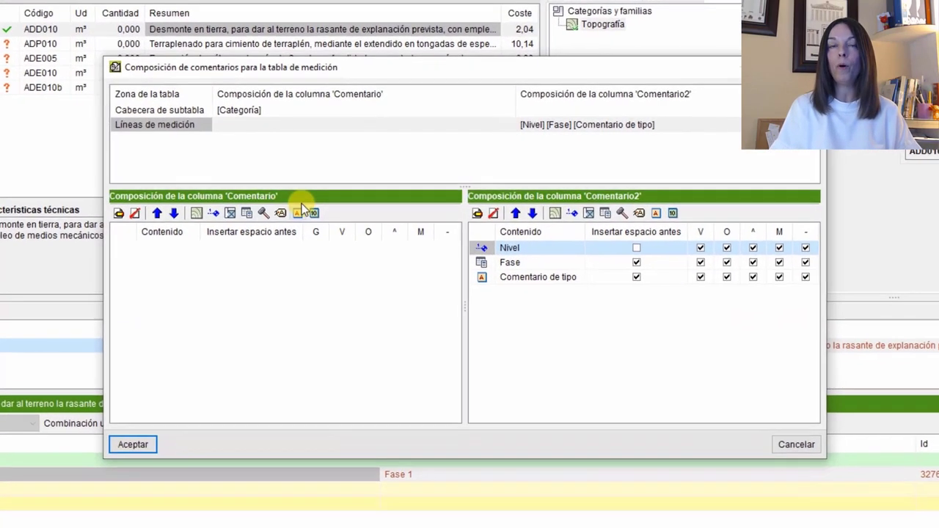
{"action": "left_click", "coordinate": [300, 214]}
{"action": "scroll", "coordinate": [371, 253], "scroll_direction": "down", "scroll_amount": 1}
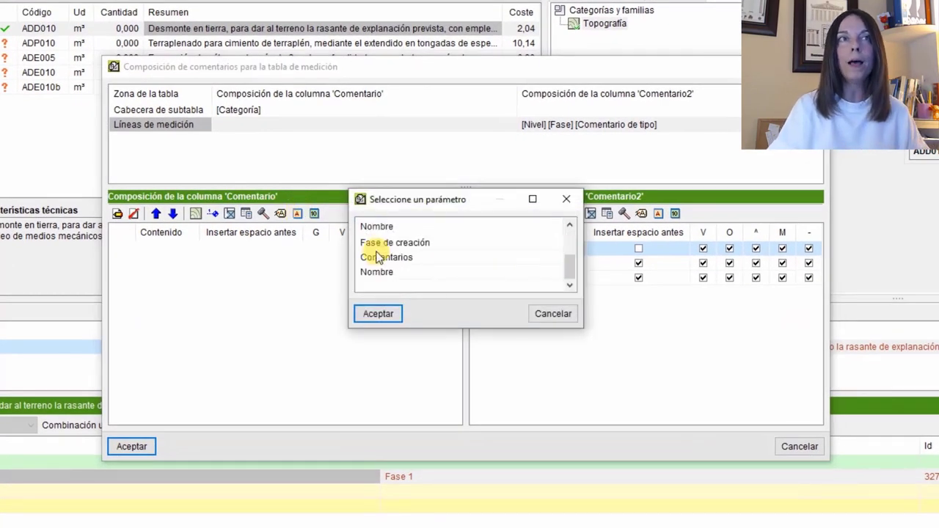
{"action": "left_click", "coordinate": [387, 257]}
{"action": "left_click", "coordinate": [389, 316]}
{"action": "left_click", "coordinate": [193, 346]}
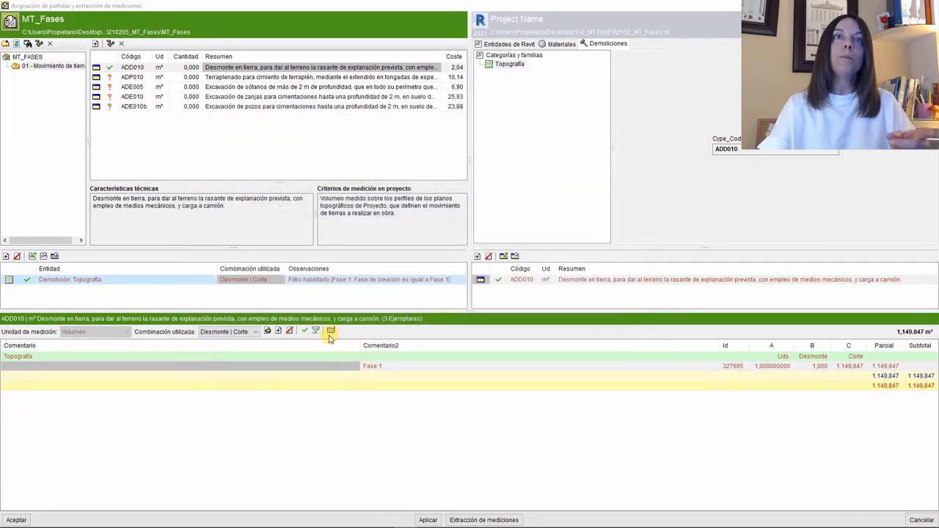
- Empty Comentario2 of Nivel, Fase and Comentario de tipo, verify it, and start measurement extraction
{"action": "left_click", "coordinate": [330, 332]}
{"action": "left_click", "coordinate": [446, 214]}
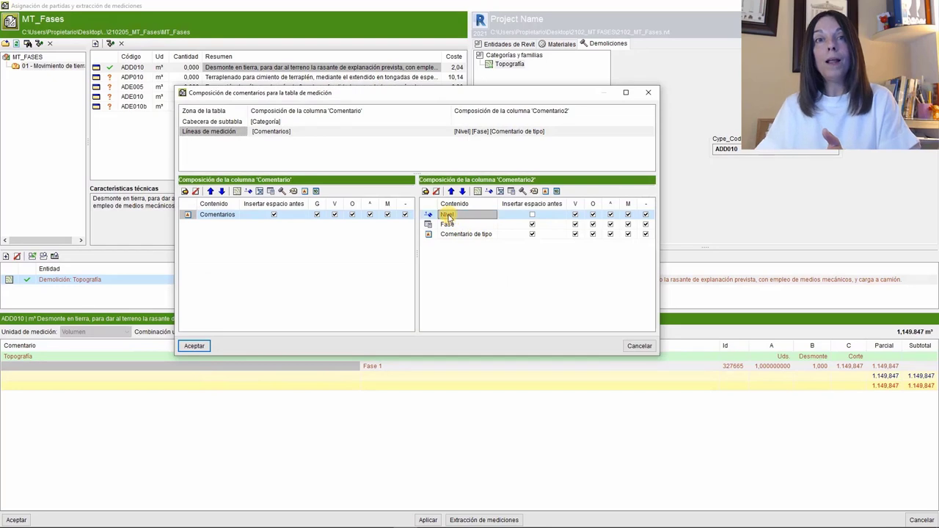
{"action": "left_click", "coordinate": [437, 191]}
{"action": "left_click", "coordinate": [438, 190]}
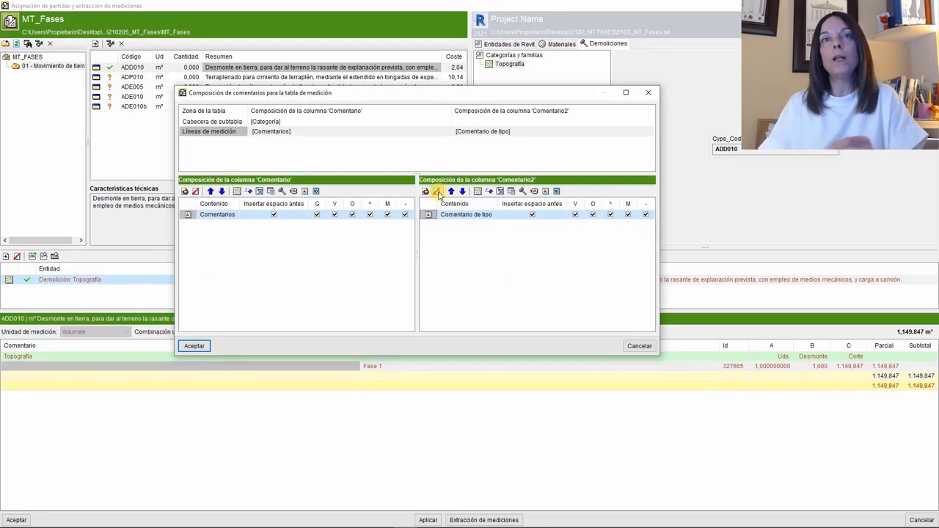
{"action": "left_click", "coordinate": [437, 190]}
{"action": "left_click", "coordinate": [194, 346]}
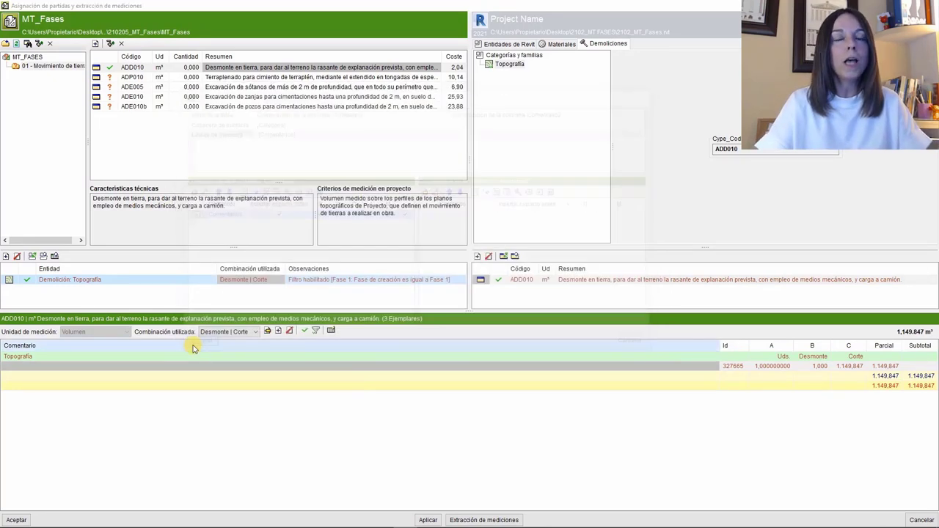
{"action": "left_click", "coordinate": [331, 330]}
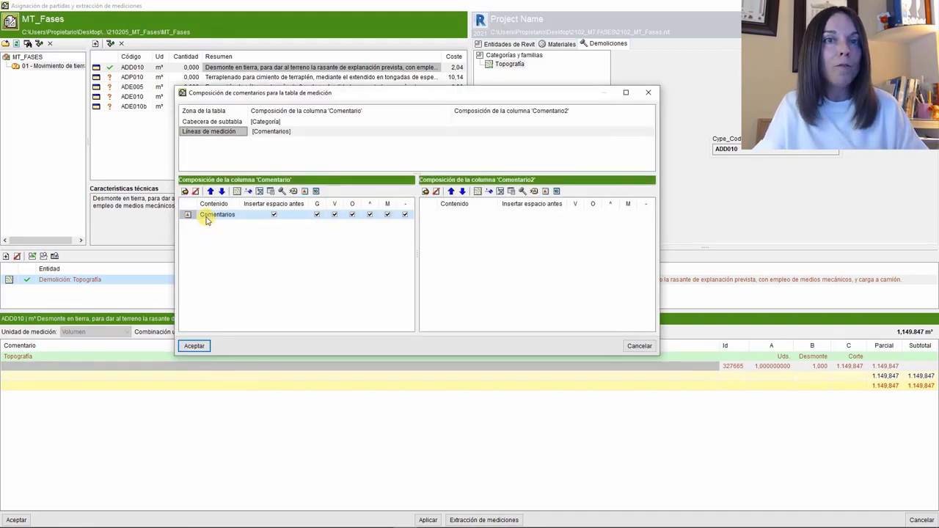
{"action": "left_click", "coordinate": [197, 345]}
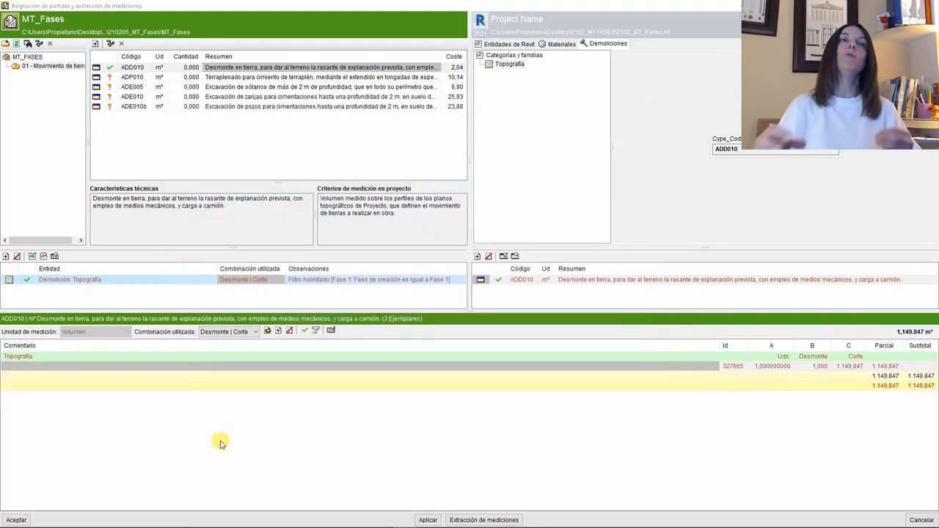
{"action": "left_click", "coordinate": [472, 519]}
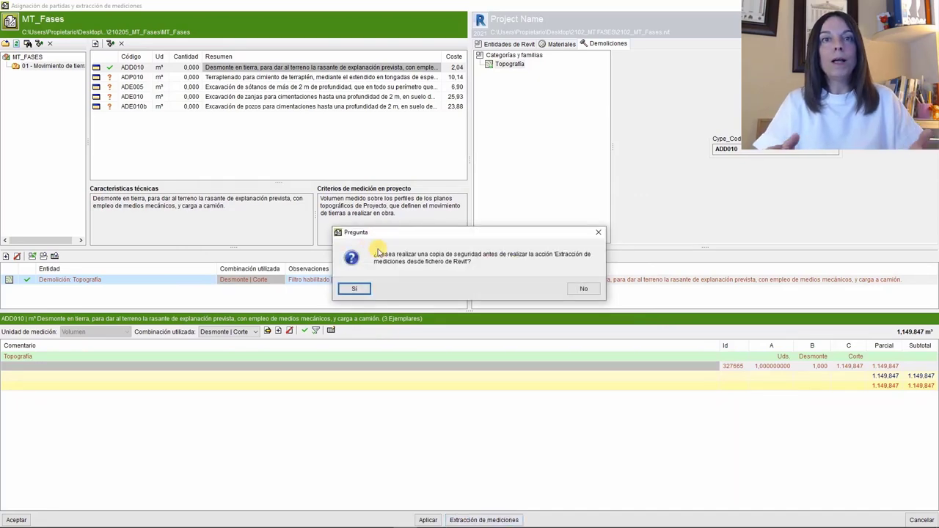
- Run the extraction without a backup and arrange windows to show ADD010's 1,149.847 m³ line
{"action": "left_click", "coordinate": [585, 288]}
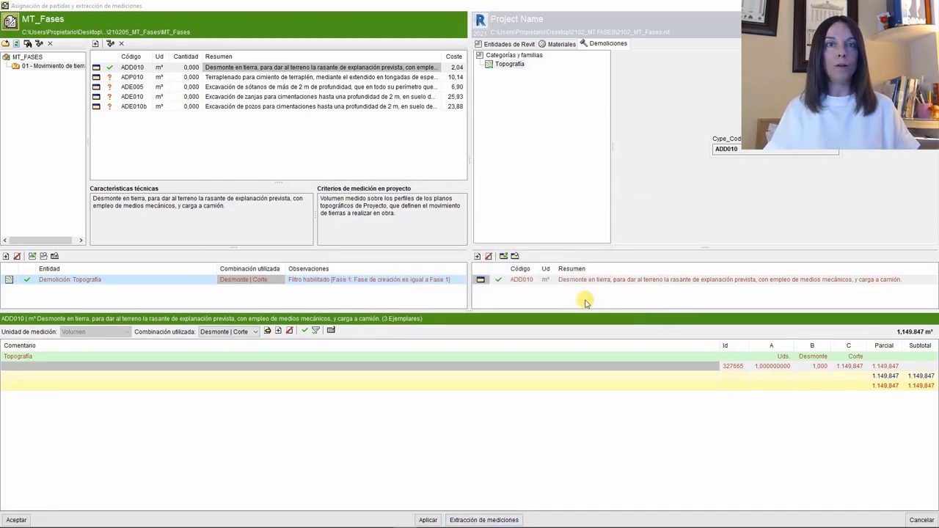
{"action": "mouse_move", "coordinate": [568, 5]}
{"action": "left_mouse_down"}
{"action": "mouse_move", "coordinate": [580, 290]}
{"action": "mouse_move", "coordinate": [600, 293]}
{"action": "left_mouse_up"}
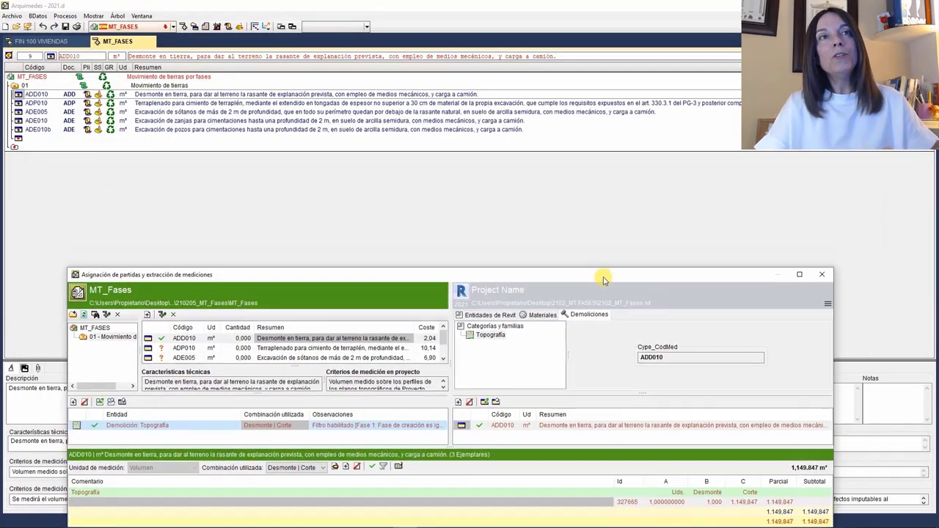
{"action": "left_click", "coordinate": [610, 253]}
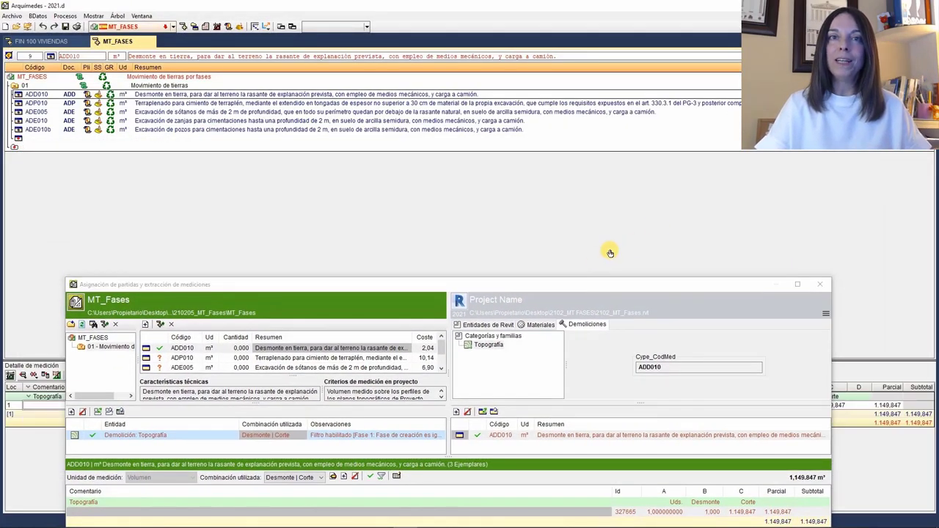
{"action": "left_click_drag", "start_coordinate": [554, 287], "coordinate": [499, 447]}
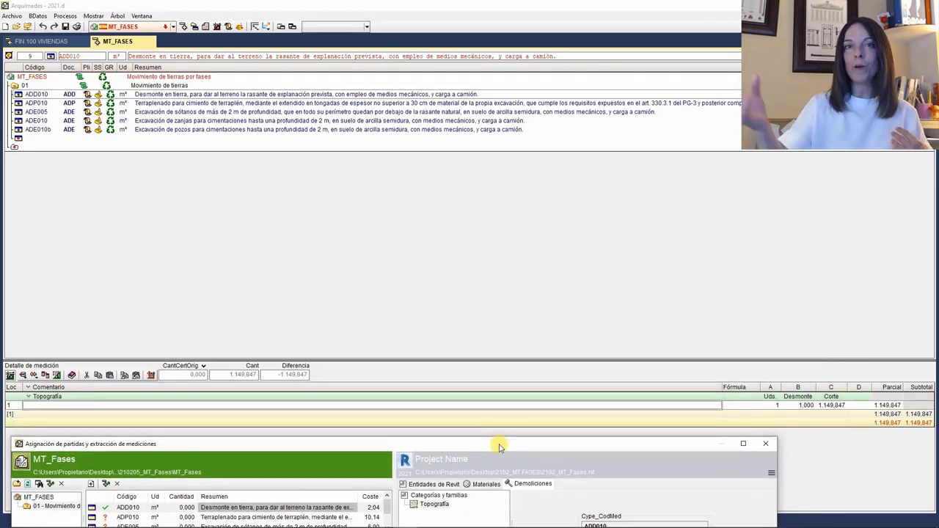
{"action": "left_click_drag", "start_coordinate": [499, 447], "coordinate": [530, 110]}
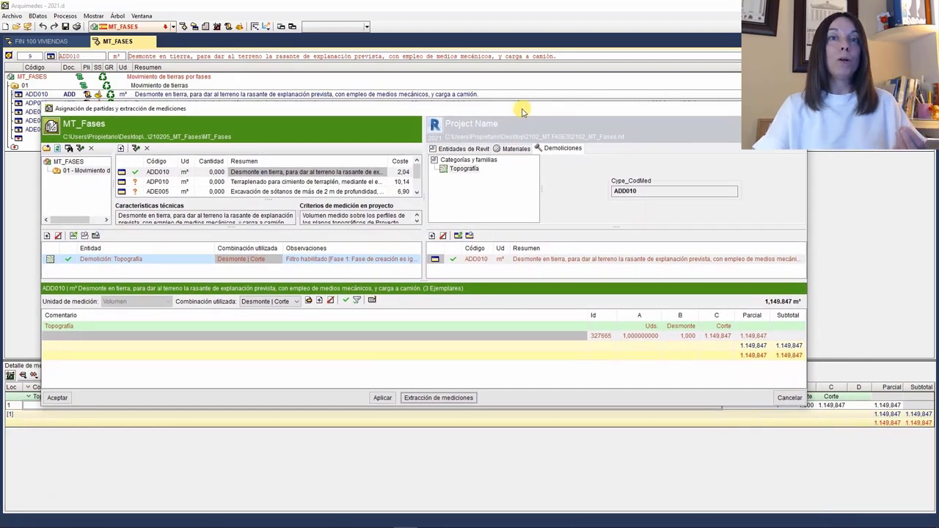
{"action": "left_click_drag", "start_coordinate": [522, 110], "coordinate": [505, 122]}
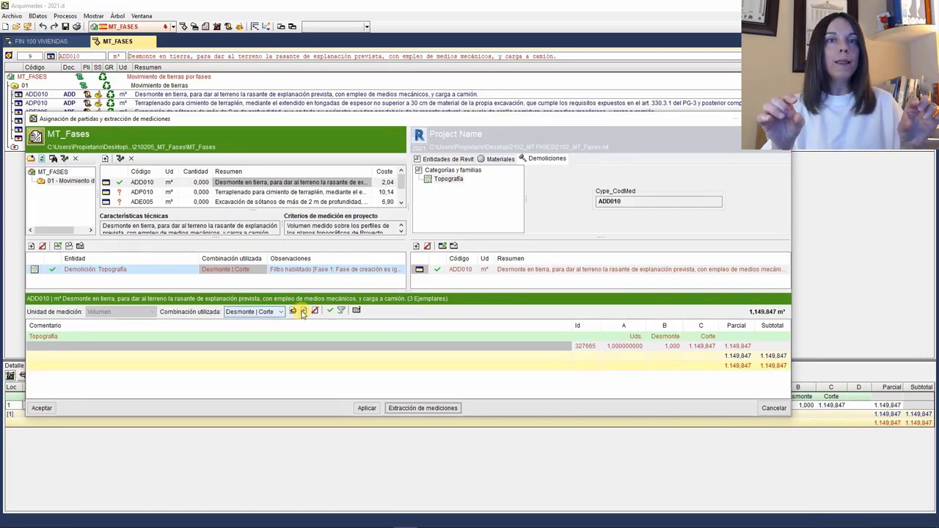
{"action": "left_click", "coordinate": [357, 310]}
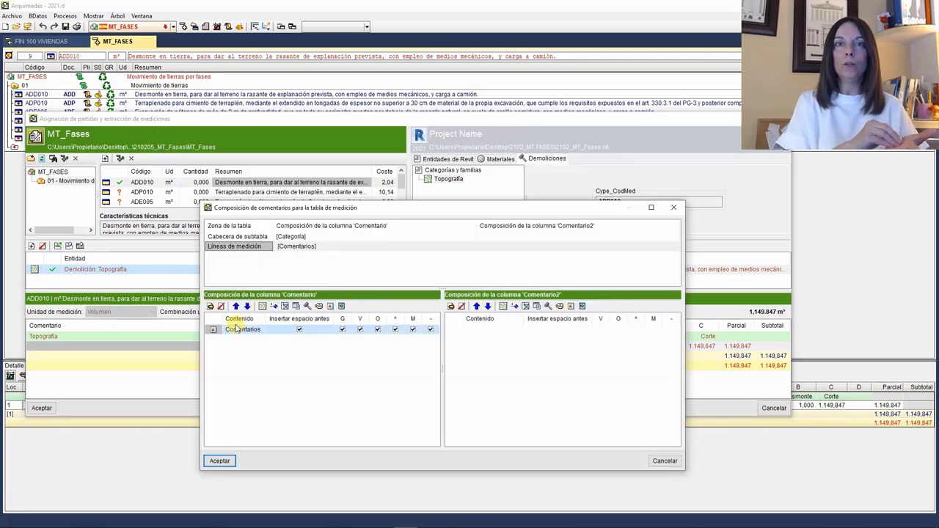
- Add Nombre ahead of Comentarios in the comment so the ADD010 line reads Nivelación
{"action": "left_click", "coordinate": [331, 307]}
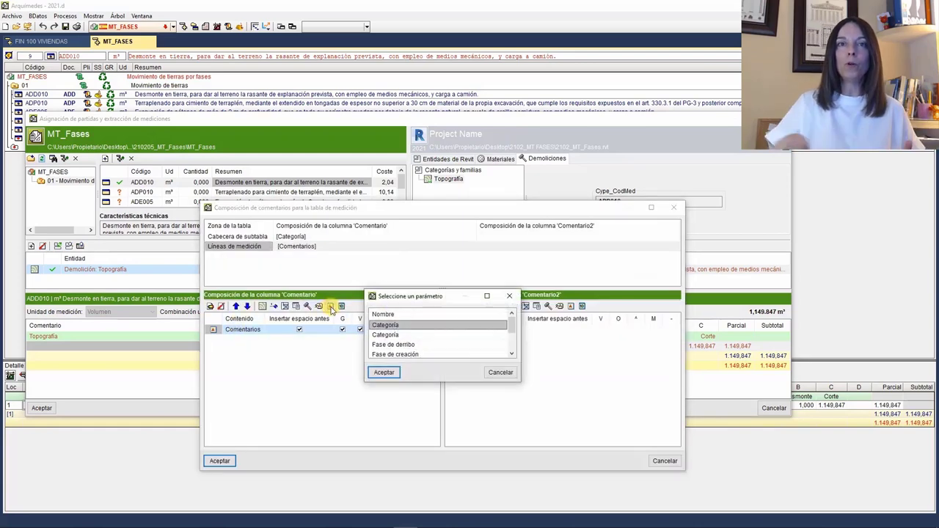
{"action": "scroll", "coordinate": [385, 337], "scroll_direction": "down", "scroll_amount": 2}
{"action": "left_click", "coordinate": [390, 345]}
{"action": "left_click", "coordinate": [384, 373]}
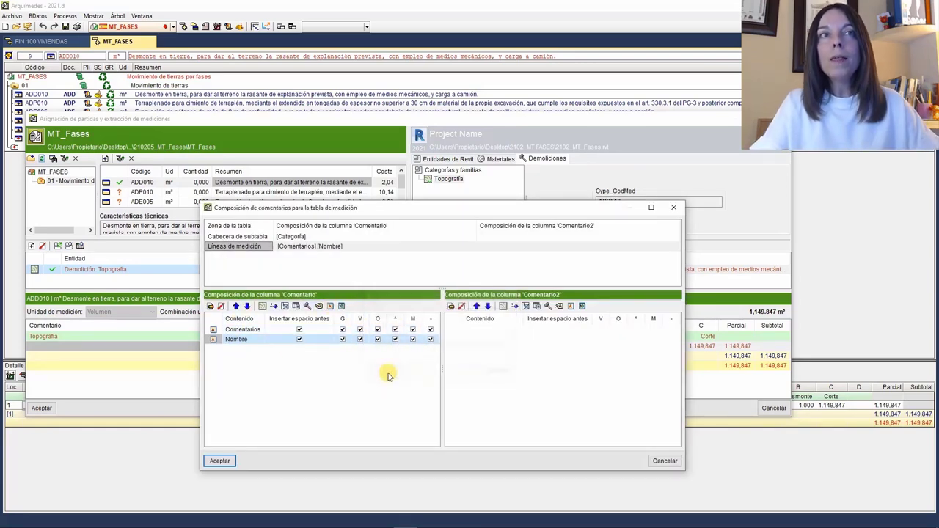
{"action": "left_click", "coordinate": [236, 306]}
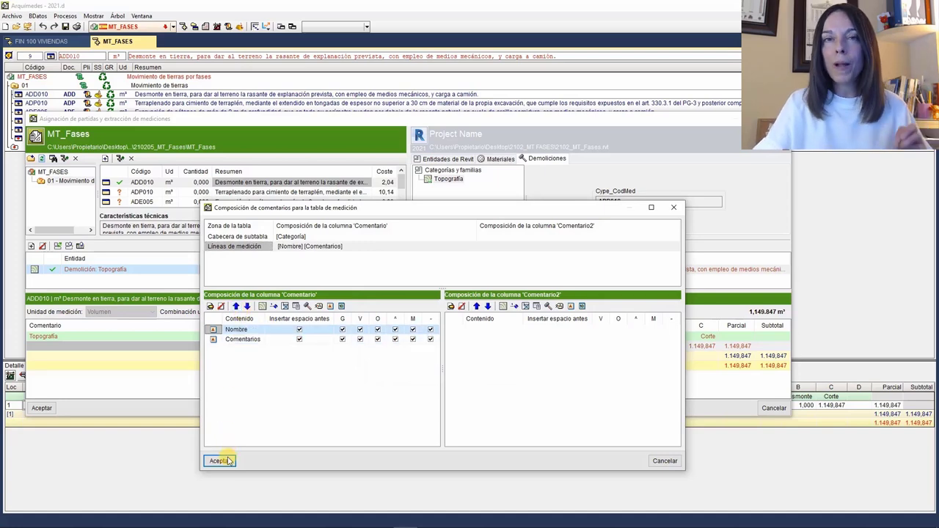
{"action": "left_click", "coordinate": [228, 462]}
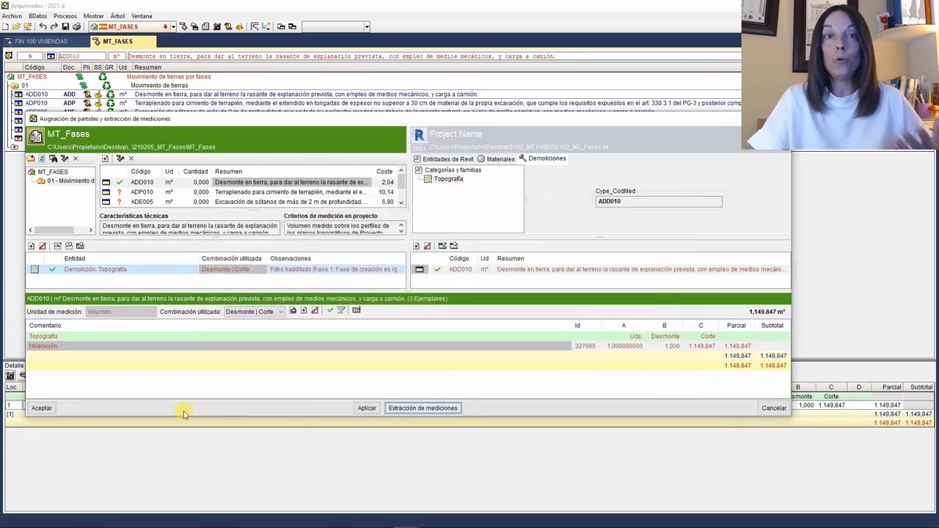
{"action": "left_click_drag", "start_coordinate": [220, 118], "coordinate": [221, 77]}
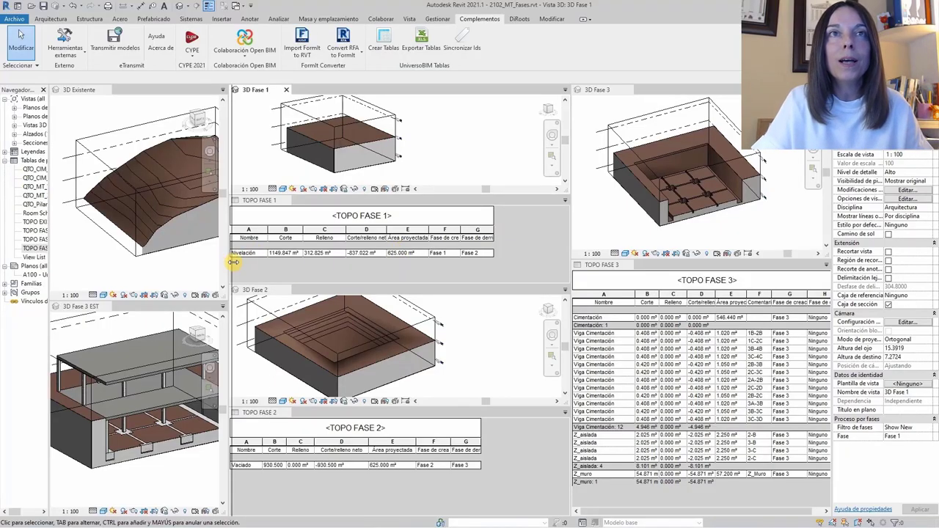
{"action": "left_click_drag", "start_coordinate": [229, 262], "coordinate": [317, 262]}
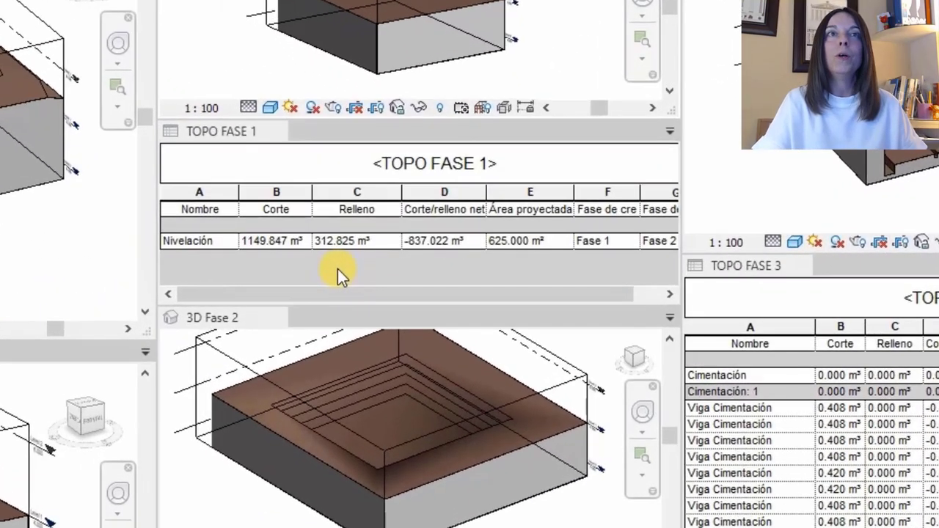
{"action": "left_click", "coordinate": [185, 243]}
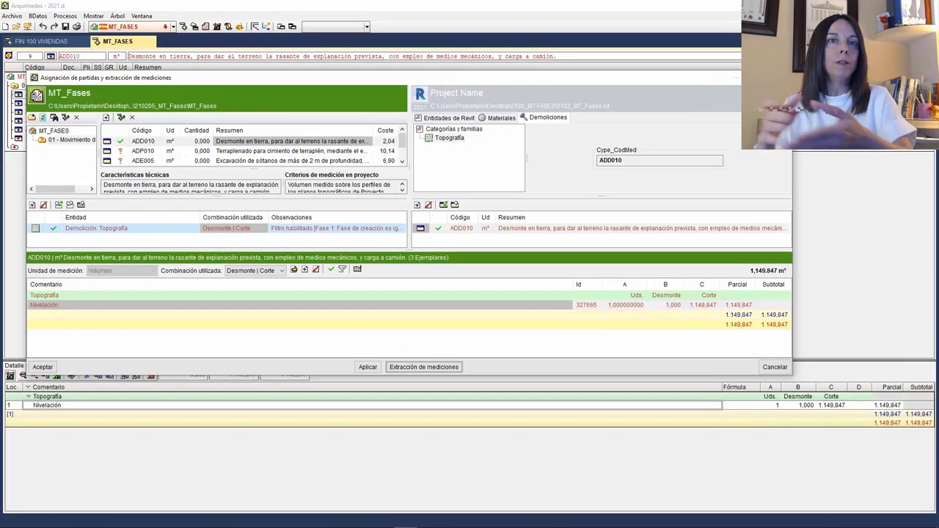
- Link fill item ADP010 to the Revit Topografía category and edit its measurement parameters
{"action": "left_click", "coordinate": [86, 231]}
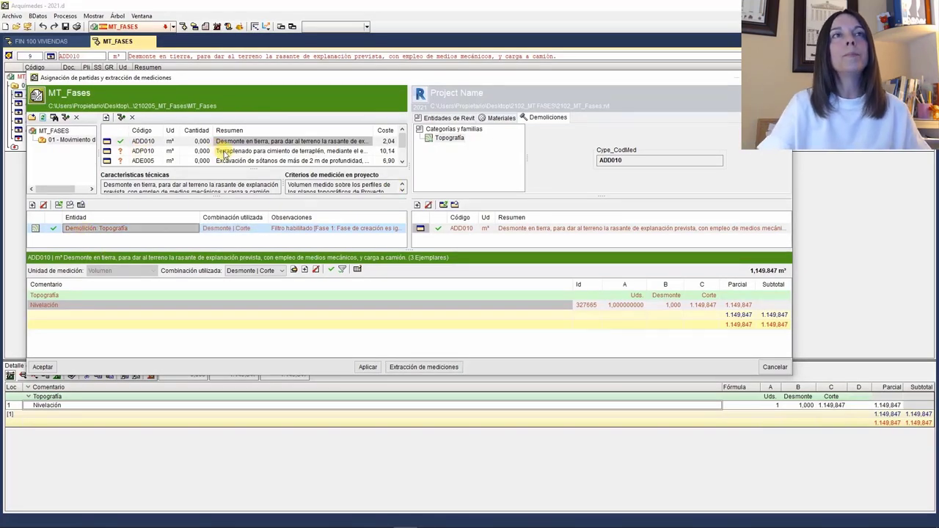
{"action": "left_click", "coordinate": [223, 151]}
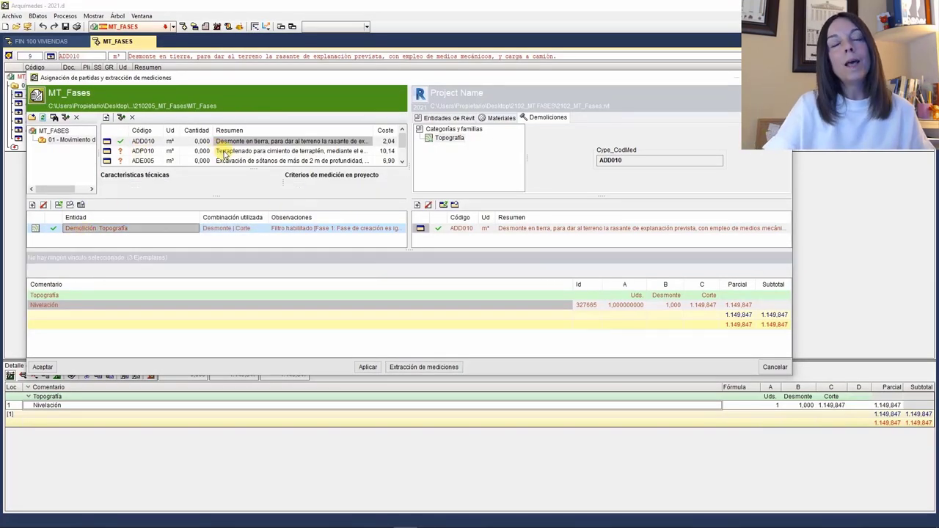
{"action": "left_click", "coordinate": [115, 152]}
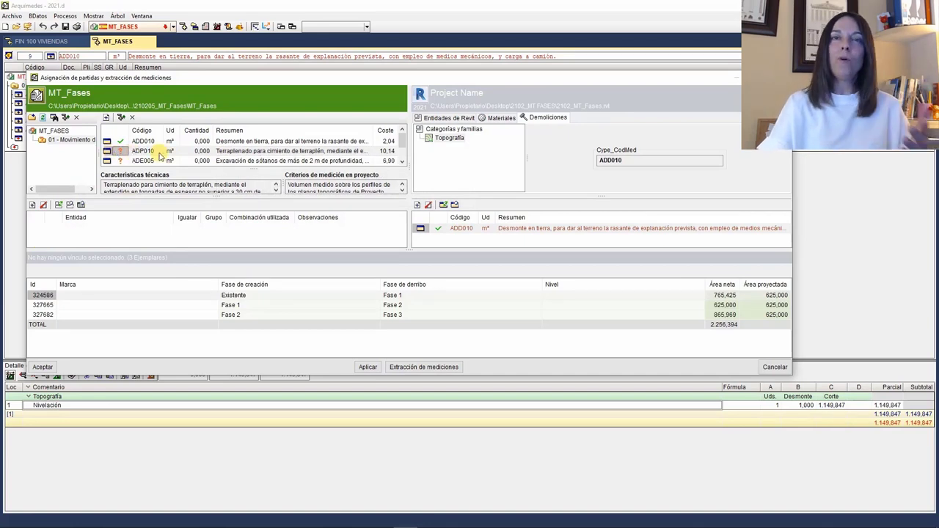
{"action": "left_click", "coordinate": [449, 138]}
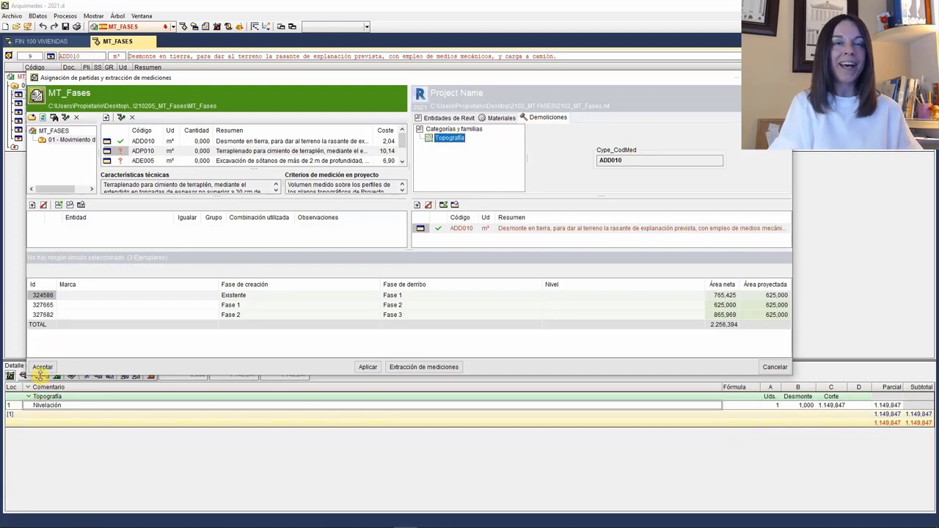
{"action": "left_click", "coordinate": [31, 206]}
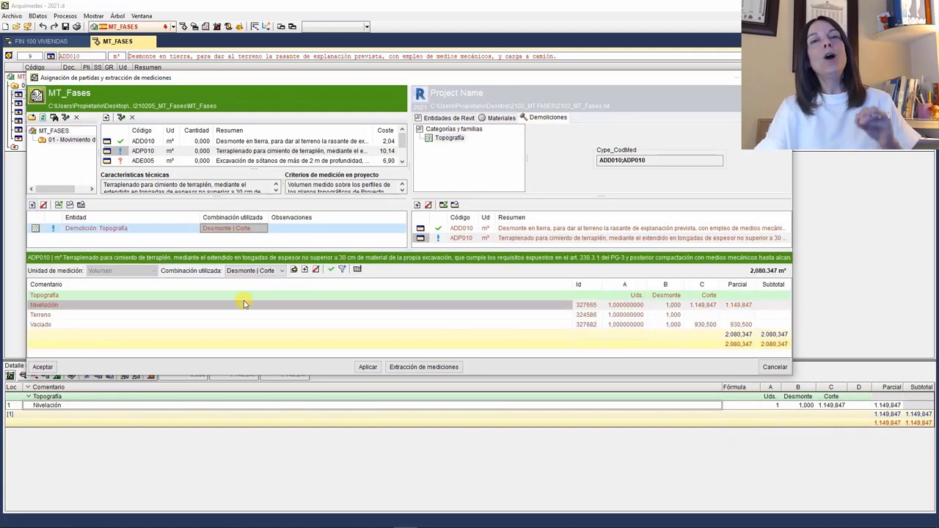
{"action": "left_click", "coordinate": [260, 271]}
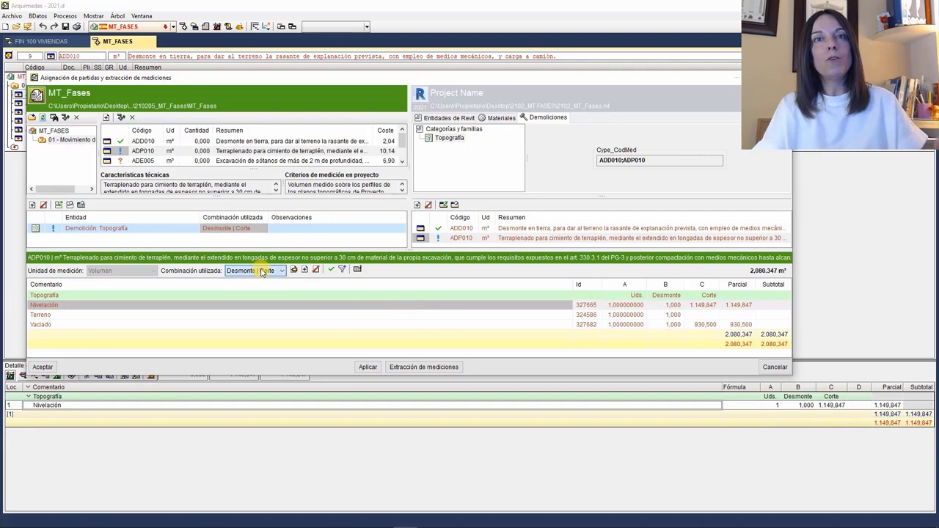
{"action": "left_click", "coordinate": [315, 271]}
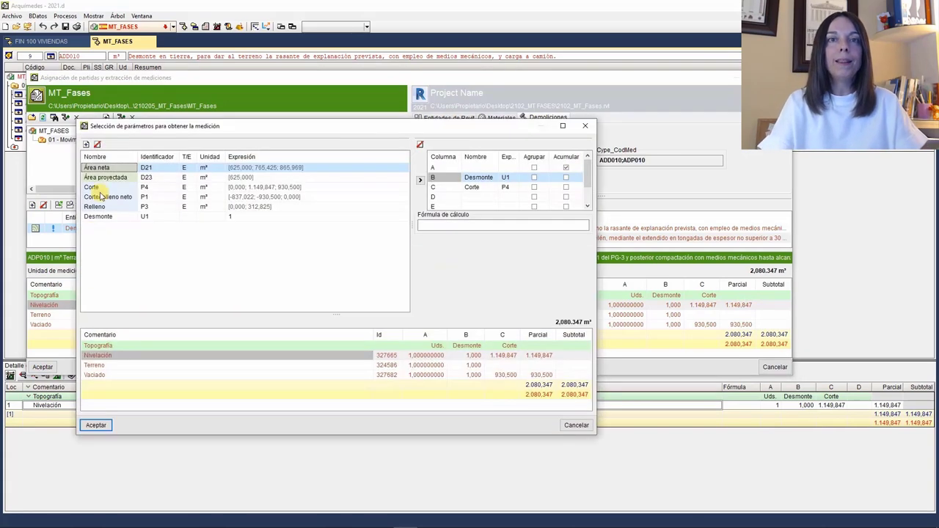
- Put a new Terraplenado parameter (value 1) in column B and Relleno in column C, replacing Corte
{"action": "left_click", "coordinate": [86, 144]}
{"action": "type", "text": "Terraplenado"}
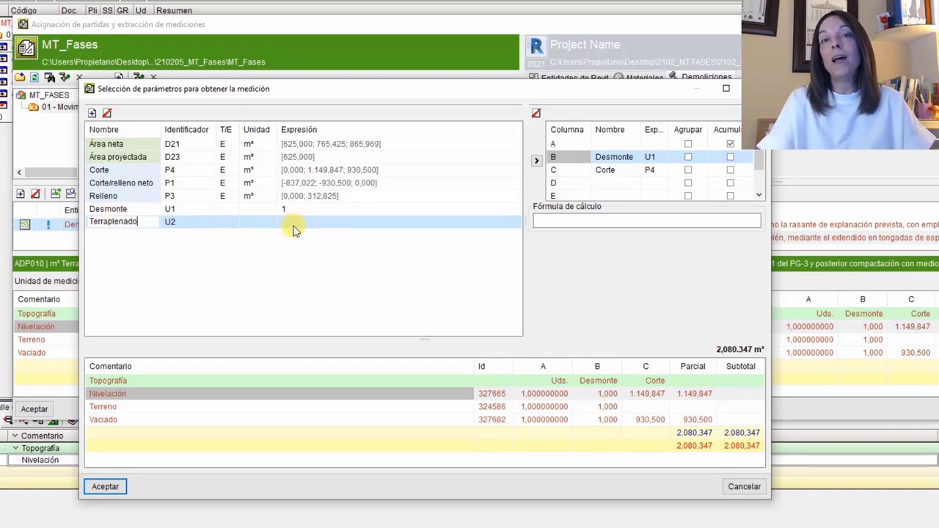
{"action": "left_click", "coordinate": [292, 229]}
{"action": "left_click", "coordinate": [142, 226]}
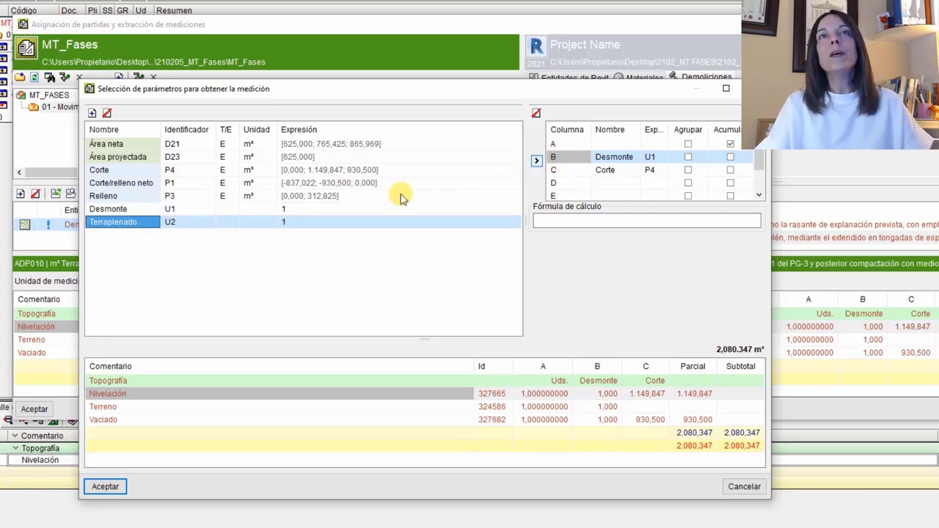
{"action": "left_click", "coordinate": [125, 223]}
{"action": "left_click", "coordinate": [180, 226]}
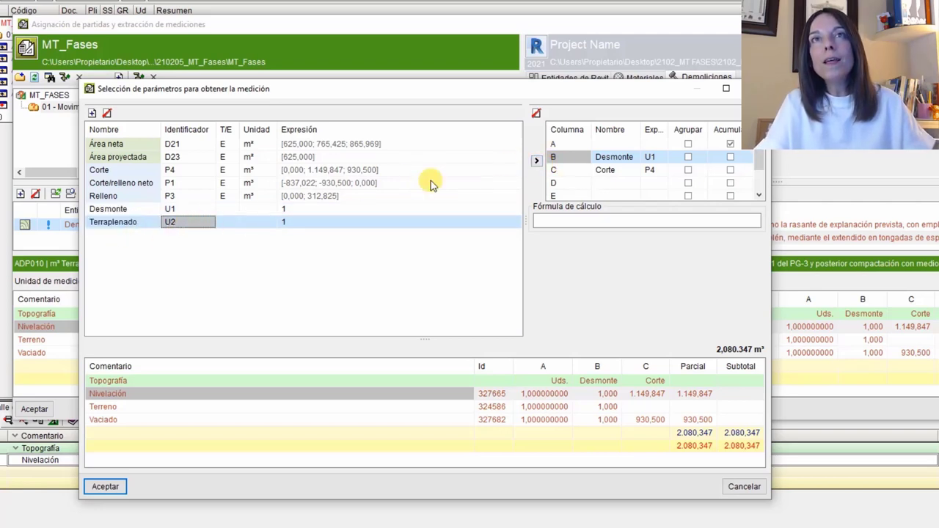
{"action": "left_click", "coordinate": [538, 161]}
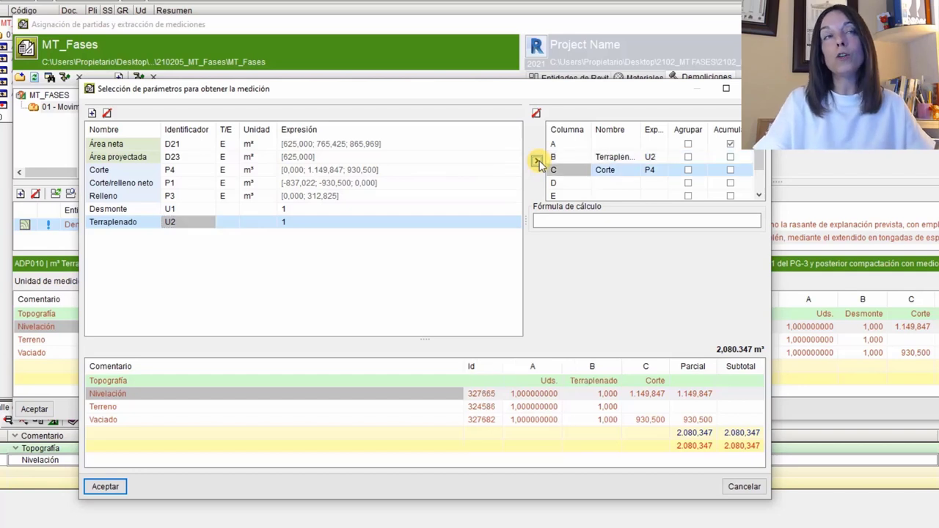
{"action": "left_click", "coordinate": [537, 116]}
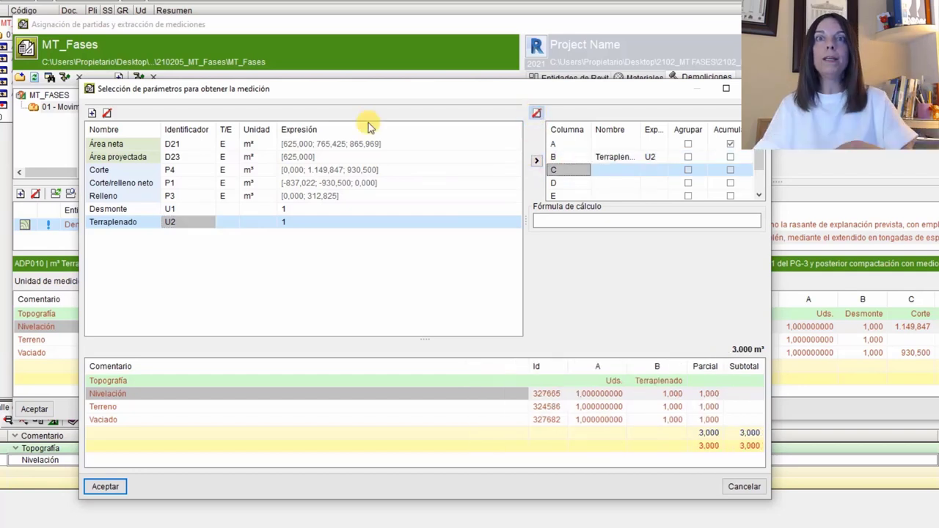
{"action": "left_click", "coordinate": [110, 196]}
{"action": "left_click", "coordinate": [538, 163]}
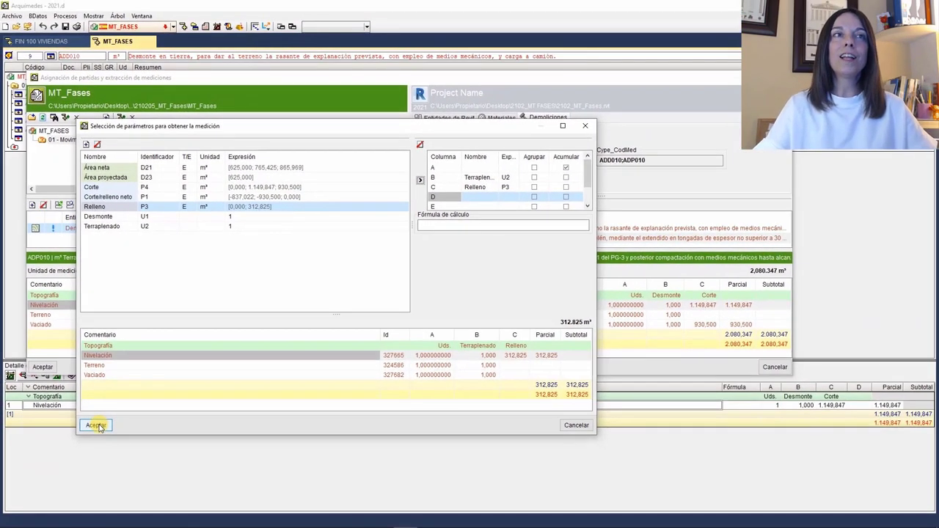
{"action": "left_click", "coordinate": [97, 425]}
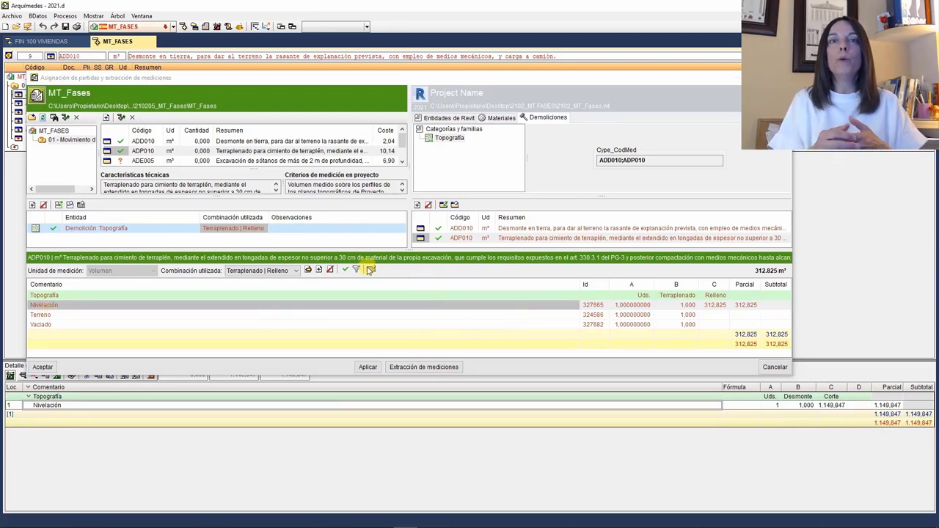
{"action": "mouse_move", "coordinate": [357, 270]}
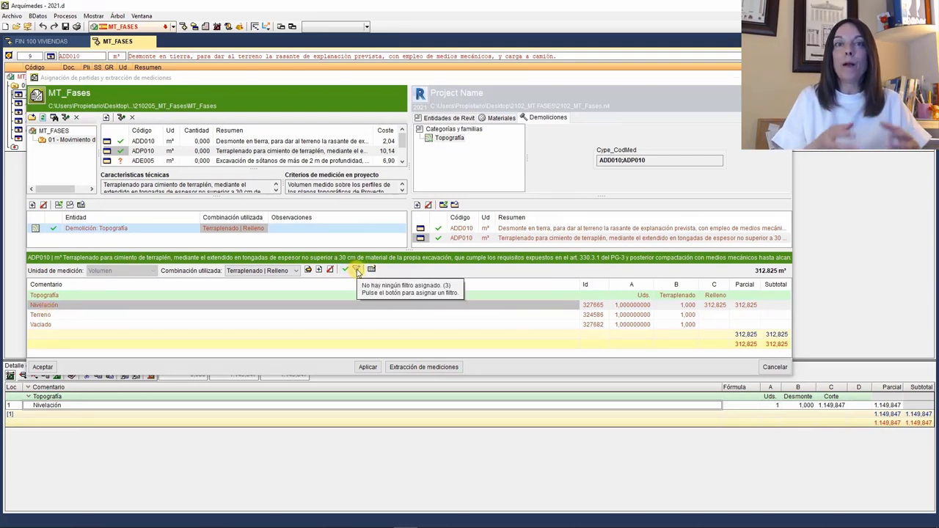
- Apply the Fase 1 filter to ADP010, leaving only Nivelación at 312.825 m³
{"action": "left_click", "coordinate": [356, 270]}
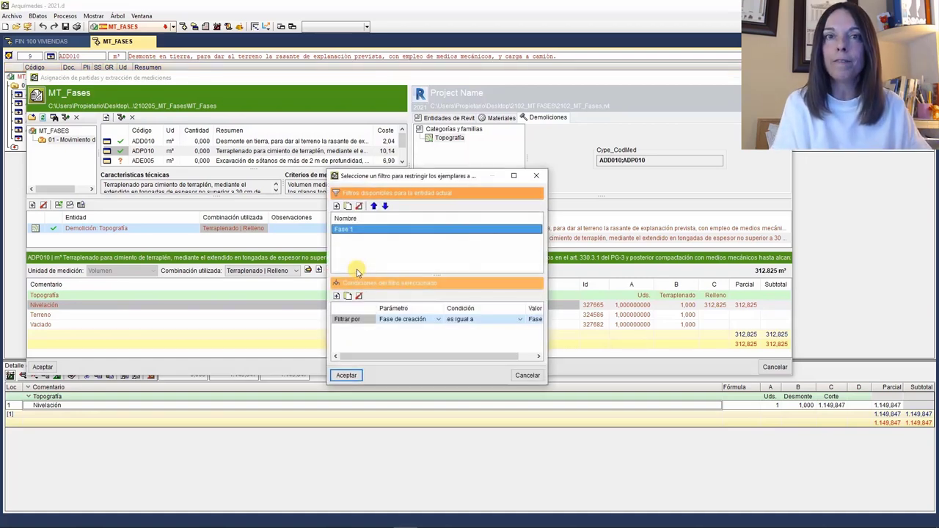
{"action": "left_click", "coordinate": [346, 377]}
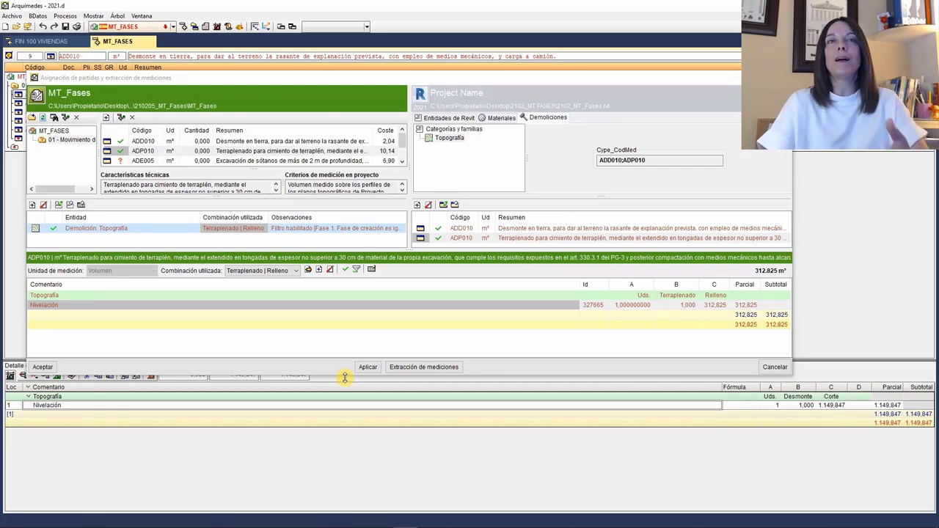
- Select basement excavation item ADE005 and link it to the Revit topographies
{"action": "left_click_drag", "start_coordinate": [188, 77], "coordinate": [237, 143]}
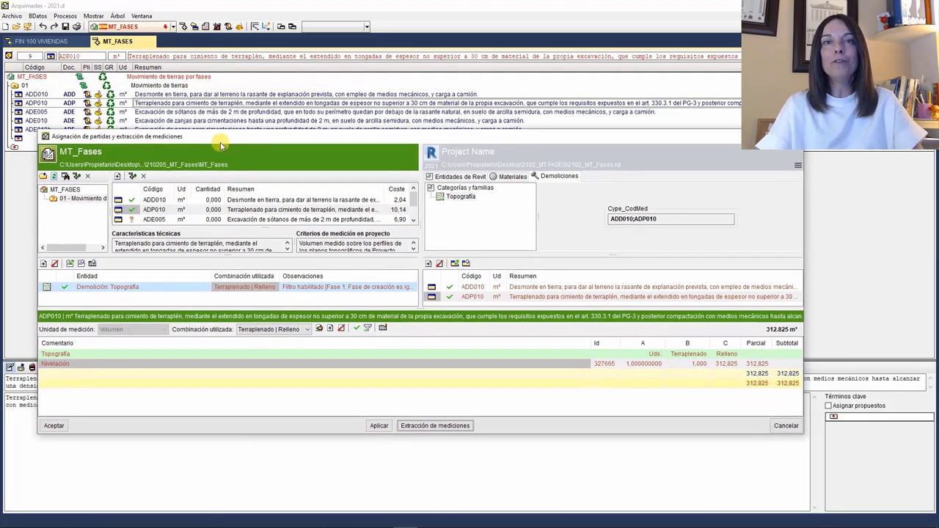
{"action": "left_click_drag", "start_coordinate": [572, 149], "coordinate": [545, 102]}
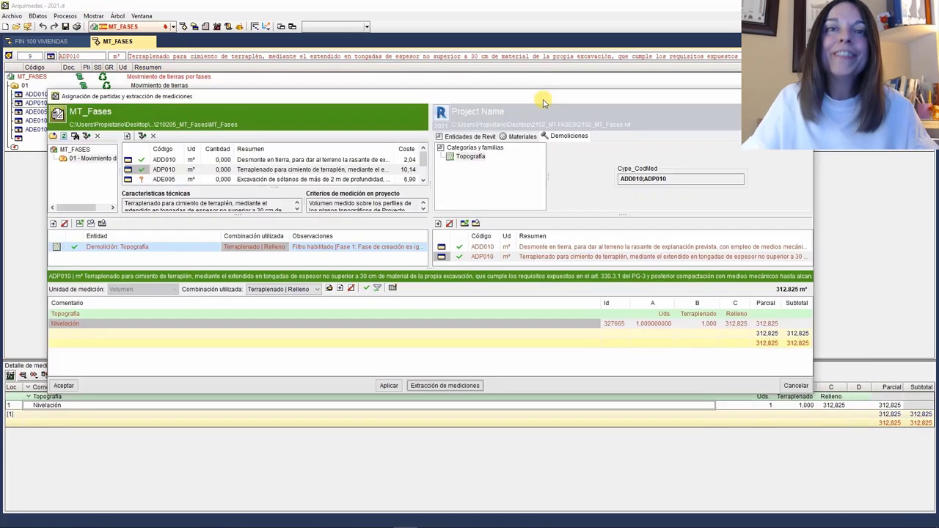
{"action": "left_click", "coordinate": [264, 180]}
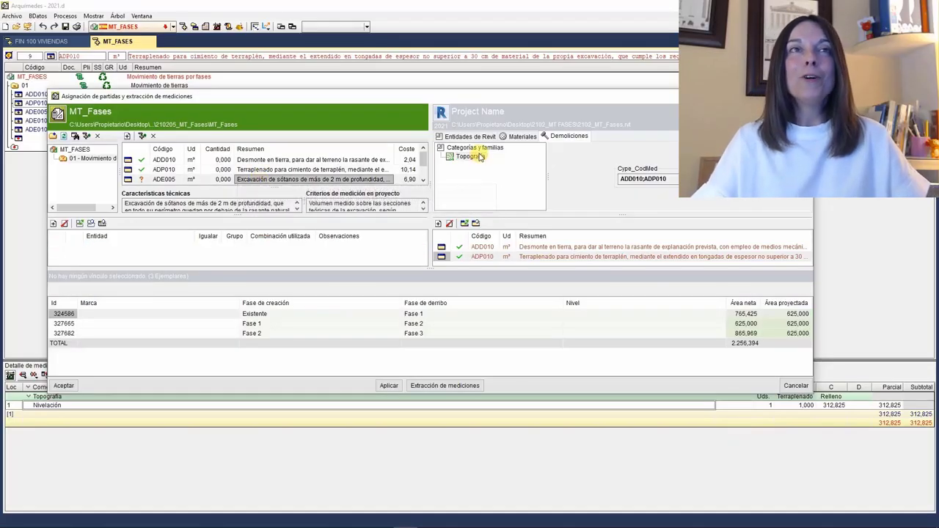
{"action": "left_click", "coordinate": [52, 223]}
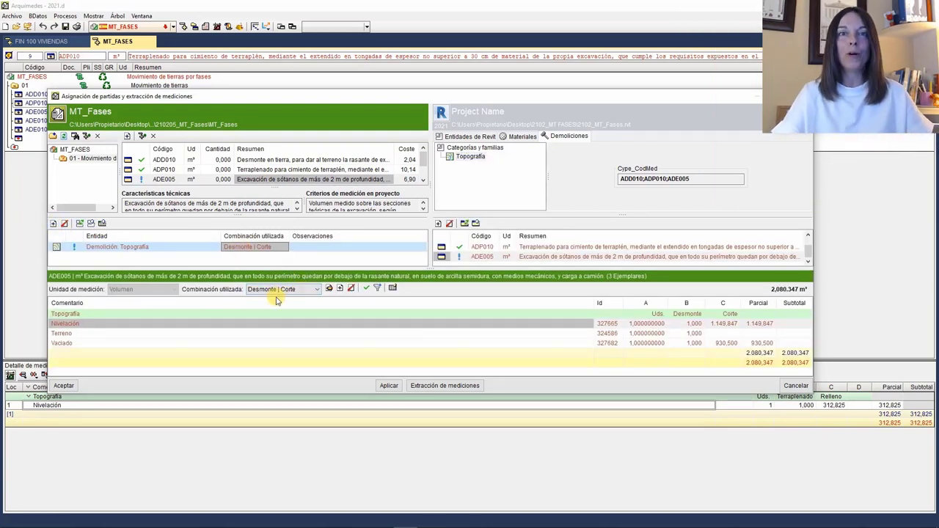
- Create and apply a Fase 2 filter: Fase de creación es igual a Fase 2
{"action": "left_click", "coordinate": [376, 289]}
{"action": "left_click", "coordinate": [358, 225]}
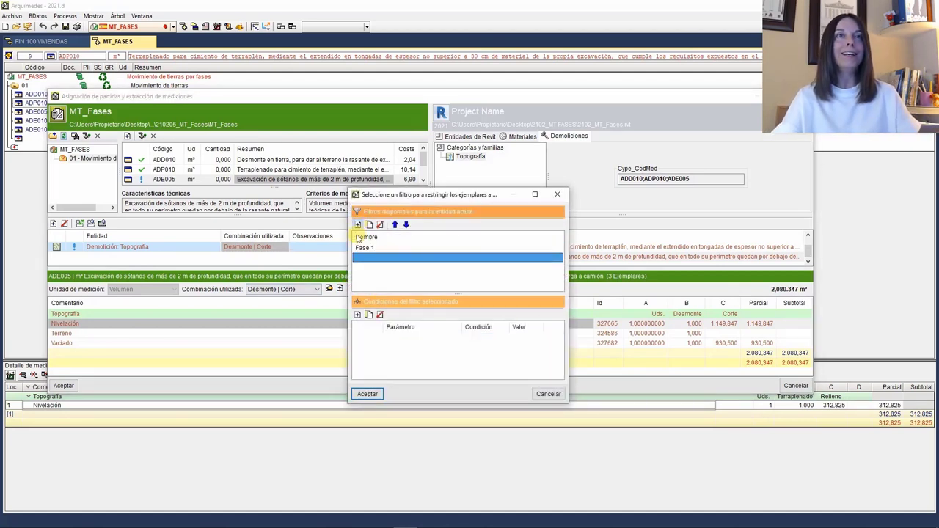
{"action": "double_click", "coordinate": [363, 258]}
{"action": "type", "text": "Fase 2"}
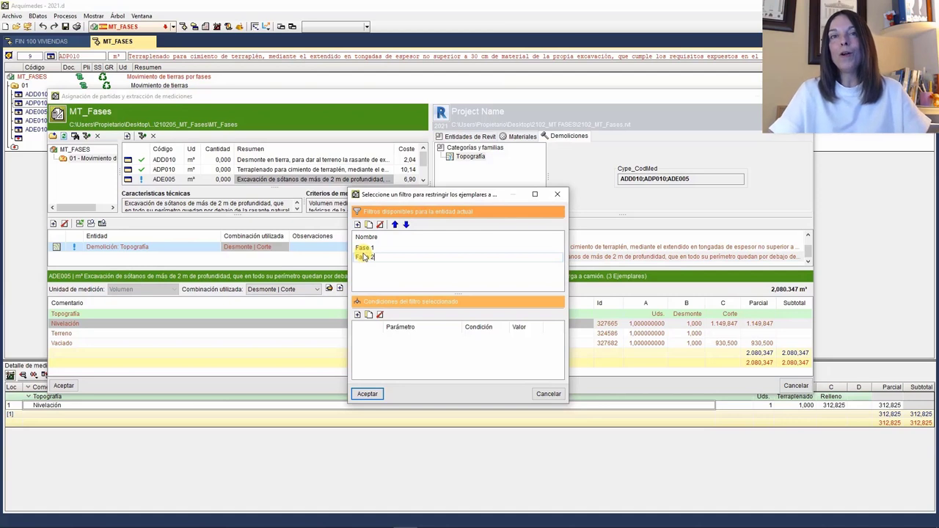
{"action": "left_click", "coordinate": [357, 316]}
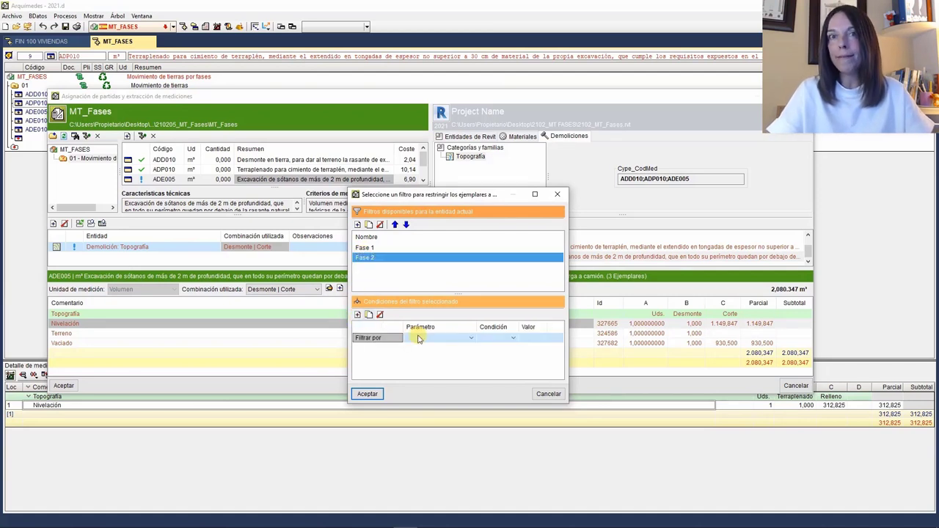
{"action": "left_click", "coordinate": [470, 339]}
{"action": "left_click", "coordinate": [427, 400]}
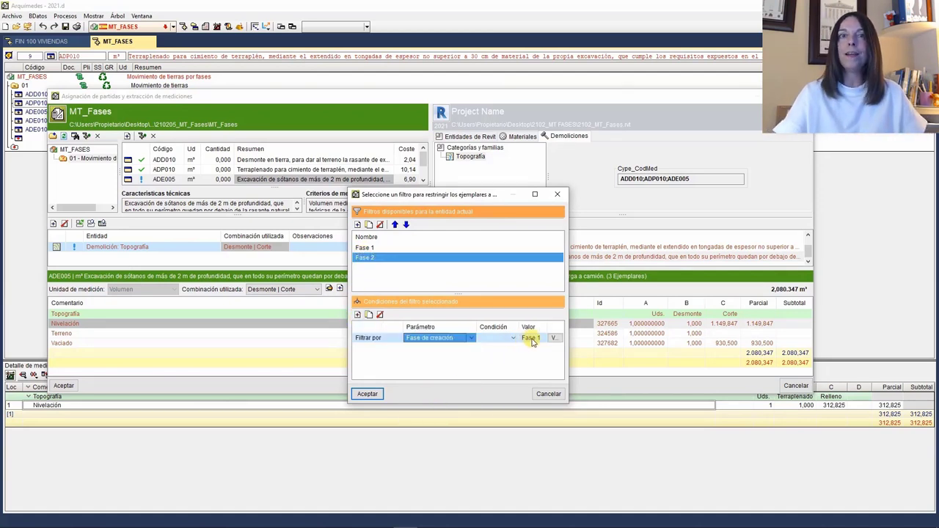
{"action": "left_click", "coordinate": [515, 339]}
{"action": "left_click", "coordinate": [499, 348]}
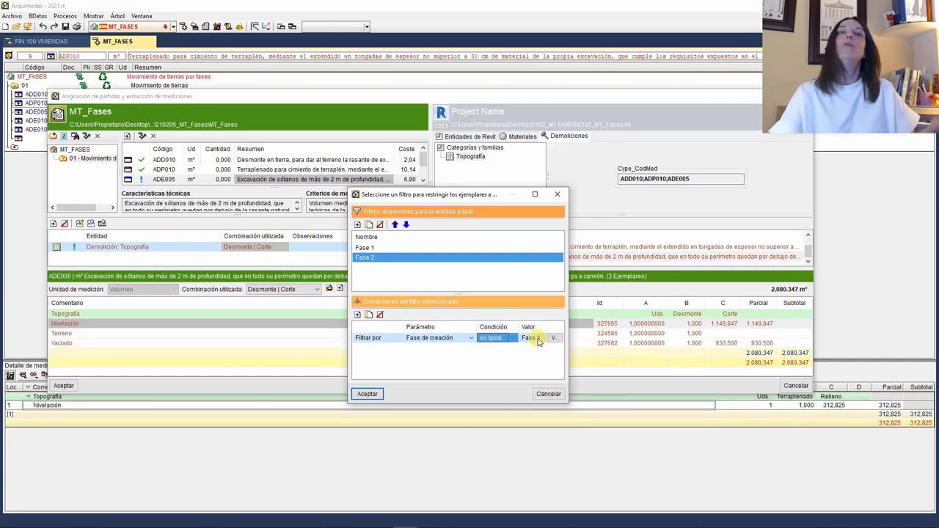
{"action": "left_click", "coordinate": [554, 338]}
{"action": "left_click", "coordinate": [576, 365]}
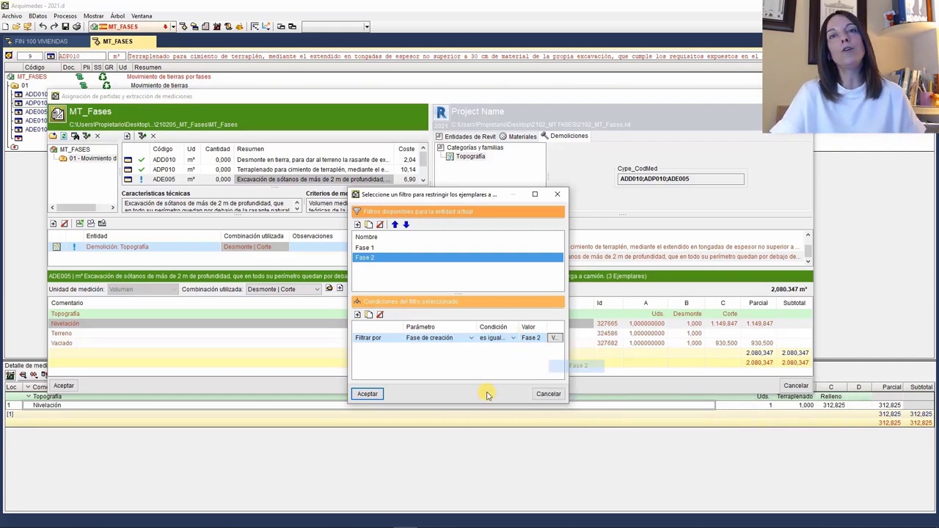
{"action": "left_click", "coordinate": [369, 396]}
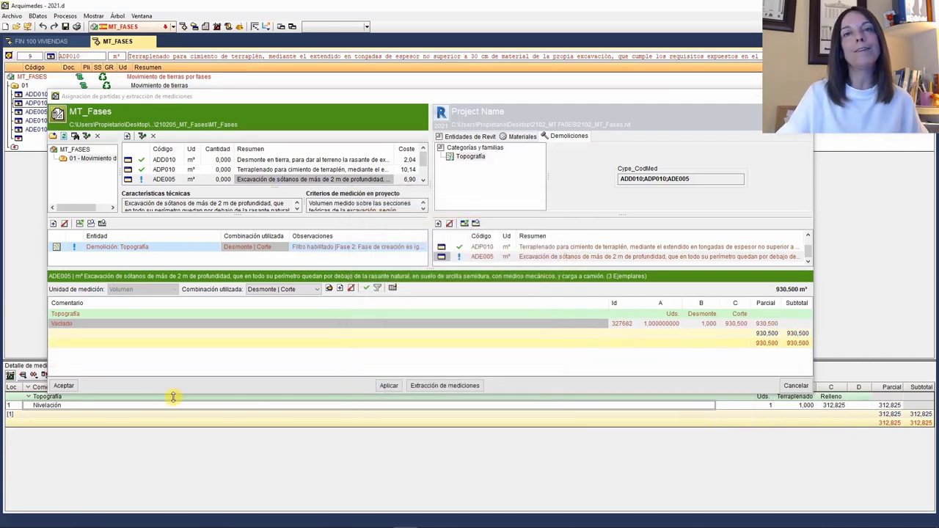
- Run the ADE005 extraction, maximize the assignment window and select trench item ADE010
{"action": "left_click", "coordinate": [443, 387]}
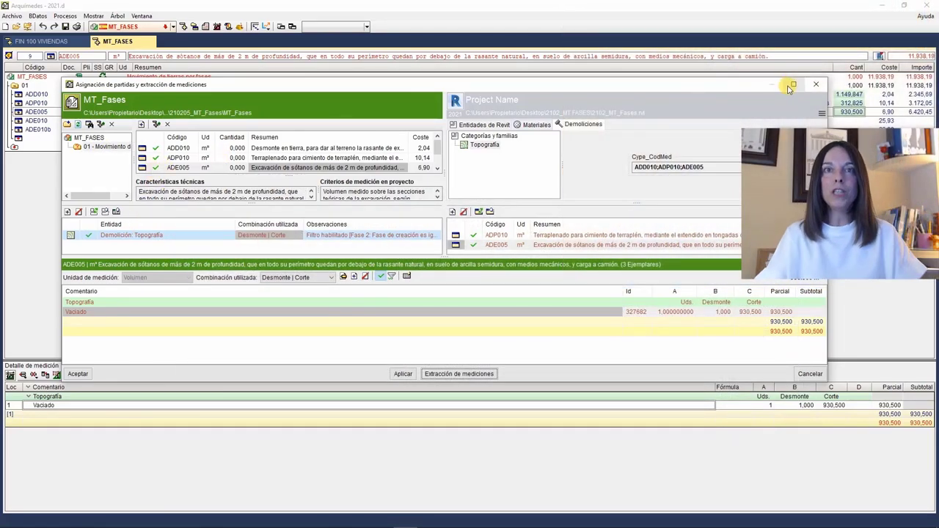
{"action": "left_click", "coordinate": [791, 86]}
{"action": "left_click", "coordinate": [108, 98]}
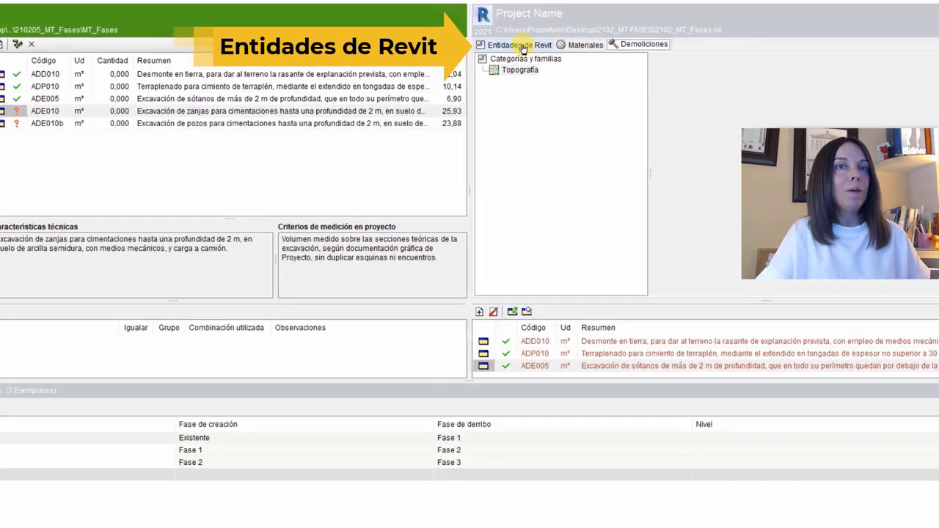
- Link Topografía to ADE010 as Desmonte | Corte, measuring 21 instances totalling 2,148.262 m³
{"action": "left_click", "coordinate": [511, 44]}
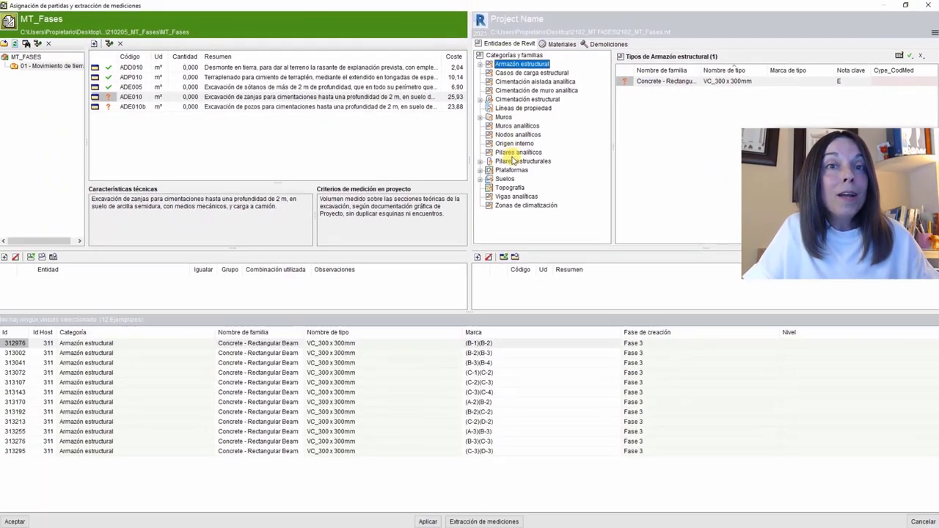
{"action": "left_click", "coordinate": [508, 187]}
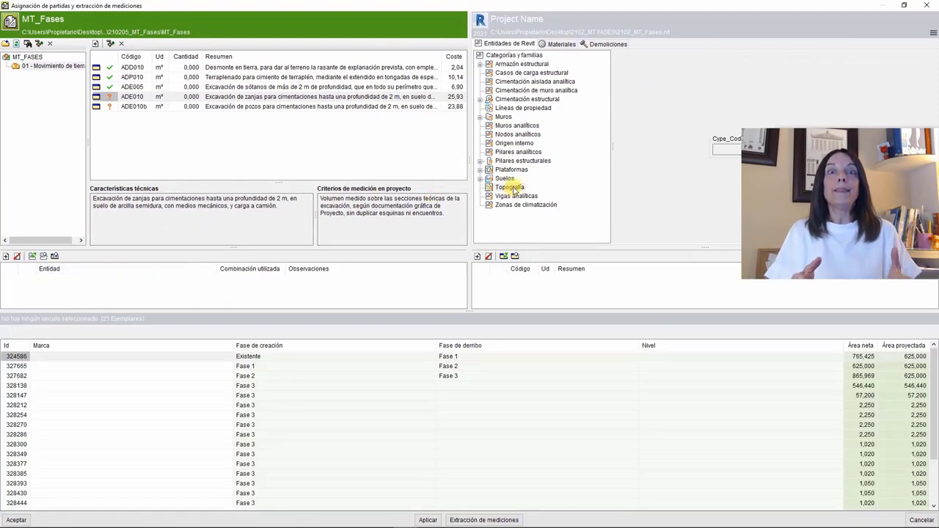
{"action": "left_click", "coordinate": [512, 188]}
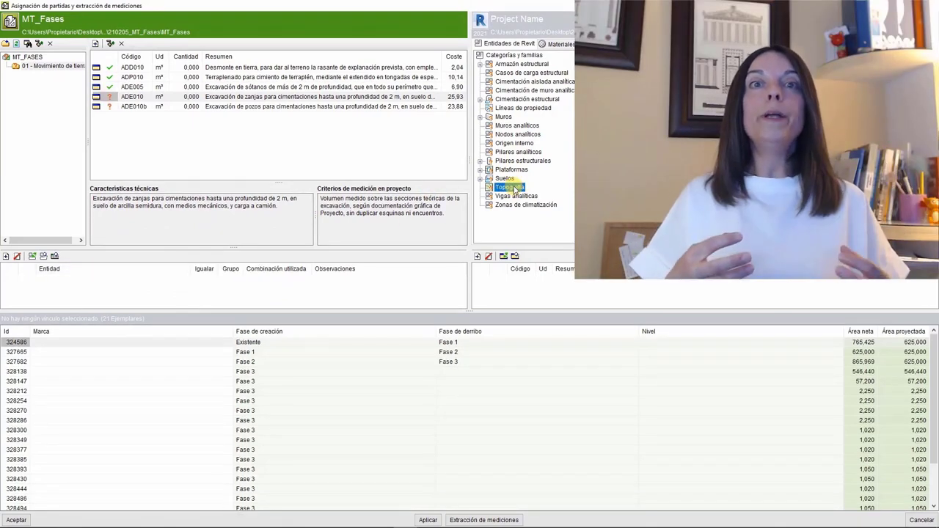
{"action": "left_click", "coordinate": [514, 189]}
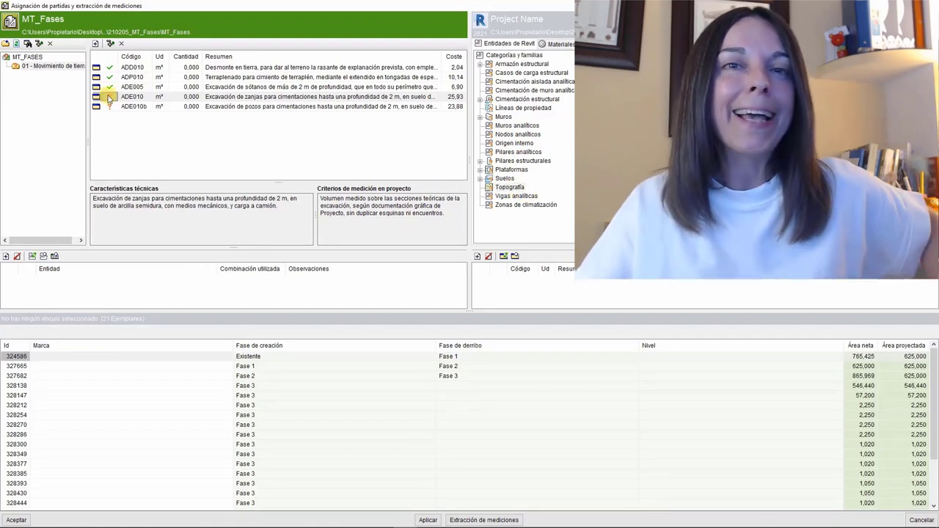
{"action": "left_click", "coordinate": [251, 98]}
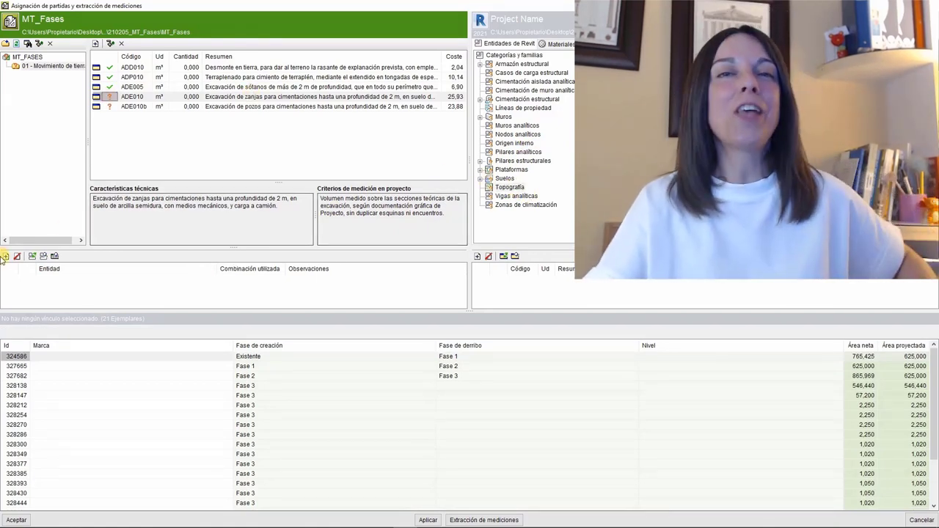
{"action": "left_click_drag", "start_coordinate": [250, 97], "coordinate": [245, 301]}
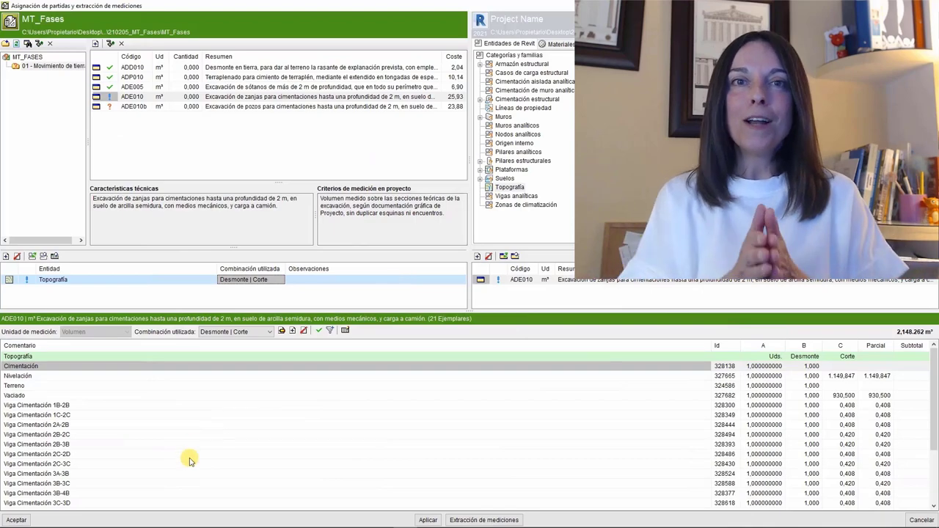
- Open ADE010's measurement filters and add a new filter
{"action": "left_click", "coordinate": [331, 331]}
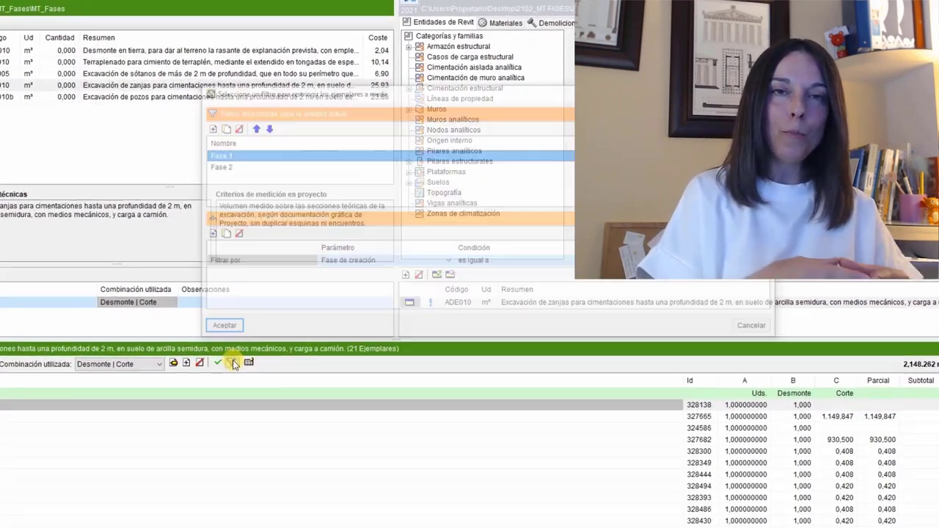
{"action": "left_click", "coordinate": [136, 167]}
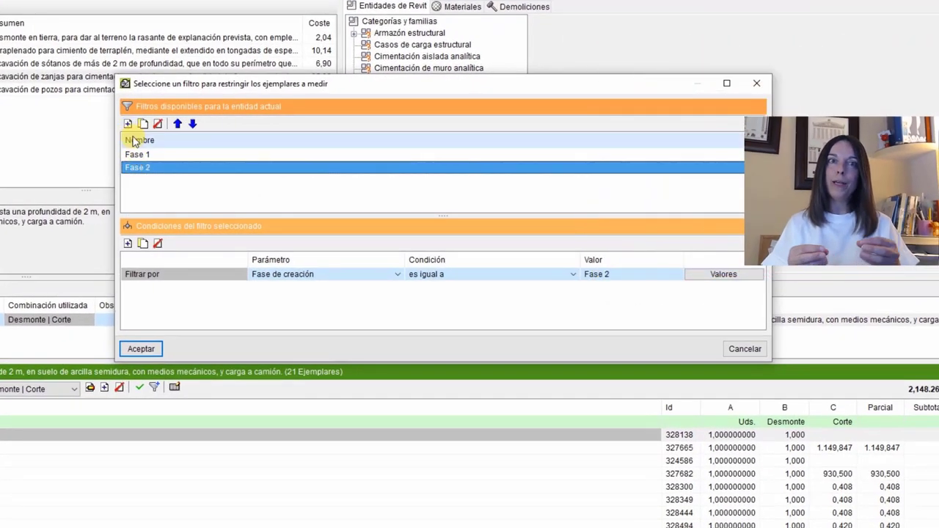
{"action": "left_click", "coordinate": [128, 123]}
{"action": "left_click", "coordinate": [144, 181]}
{"action": "type", "text": "Zanja"}
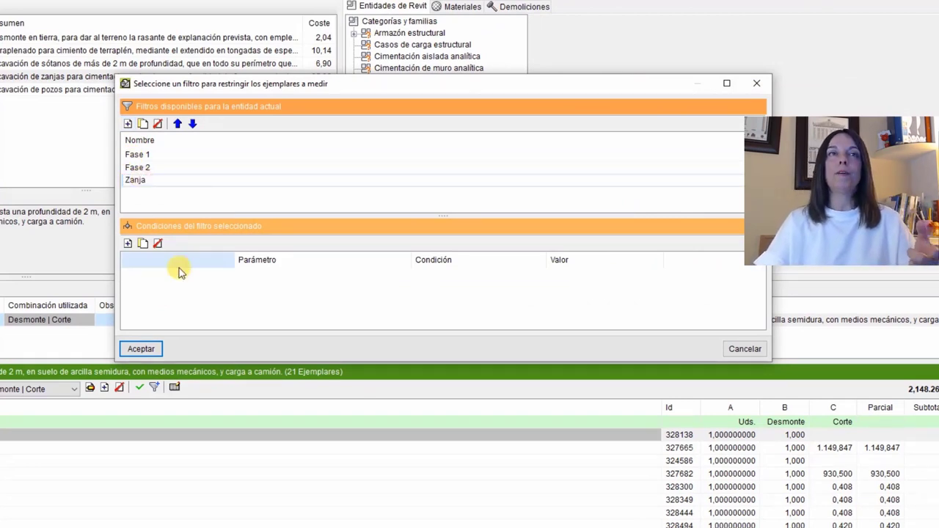
- Name the filter Zanja with the condition Nombre es igual a Z_muro
{"action": "key", "text": "Return"}
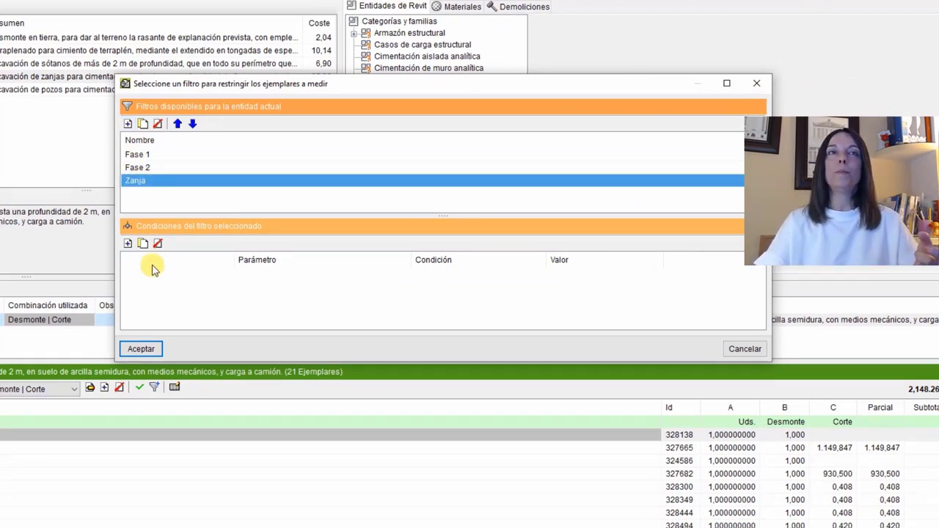
{"action": "left_click", "coordinate": [129, 244]}
{"action": "left_click", "coordinate": [426, 273]}
{"action": "left_click", "coordinate": [425, 275]}
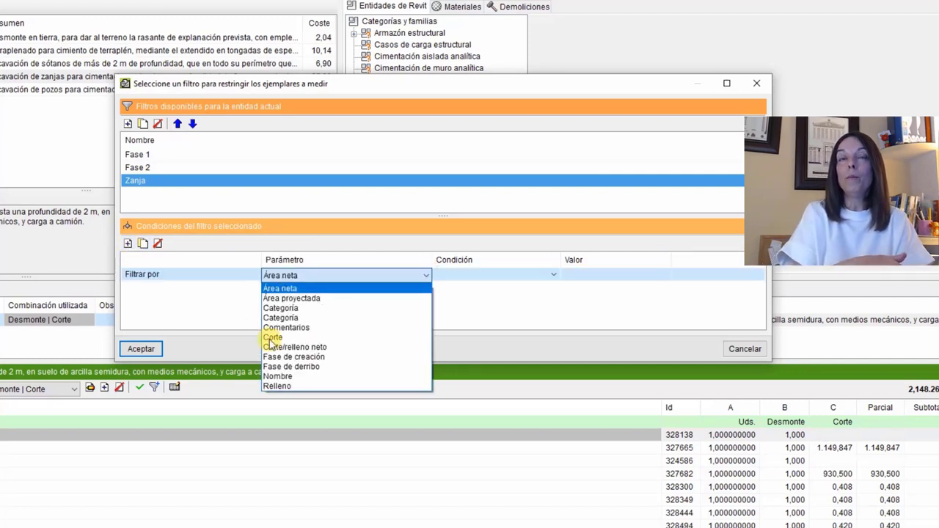
{"action": "left_click", "coordinate": [283, 376]}
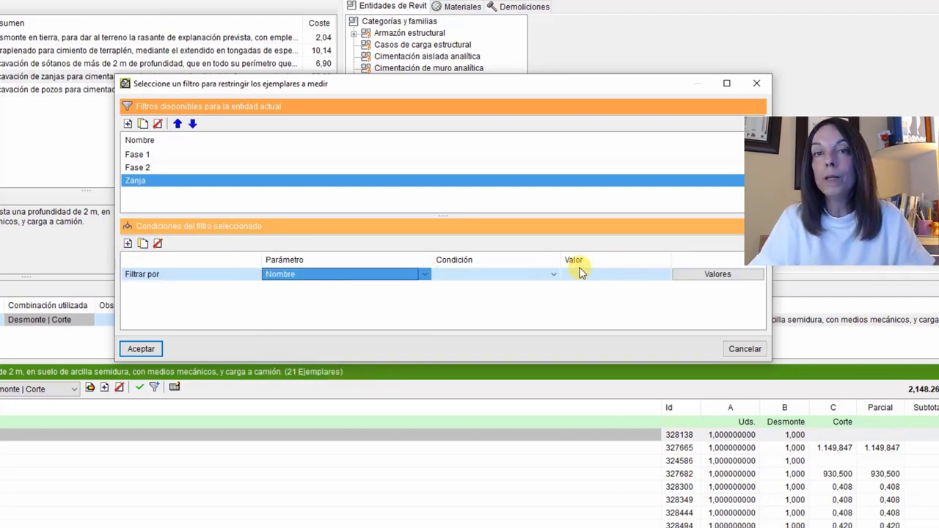
{"action": "left_click", "coordinate": [554, 274]}
{"action": "left_click", "coordinate": [557, 296]}
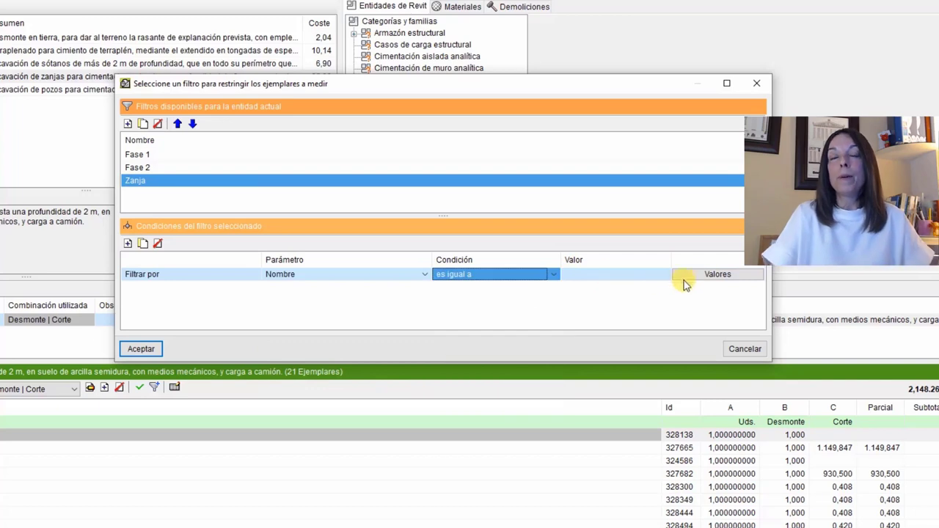
{"action": "left_click", "coordinate": [686, 282]}
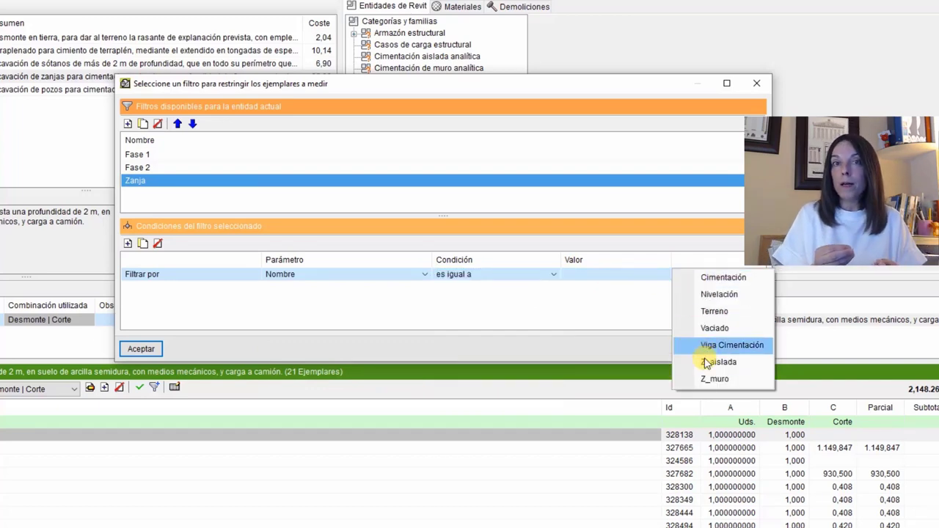
{"action": "left_click", "coordinate": [712, 379]}
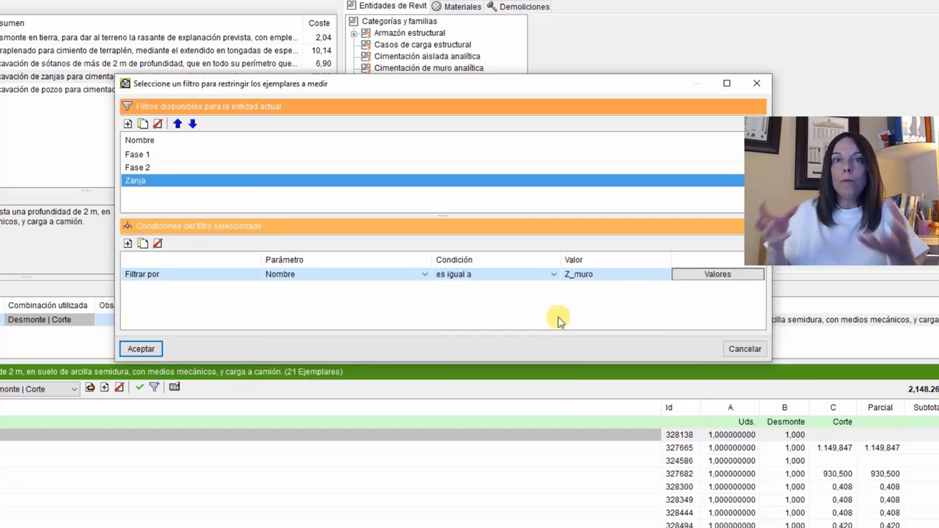
- Add an O condition matching Nombre es igual a Viga Cimentación
{"action": "left_click", "coordinate": [128, 243]}
{"action": "left_click", "coordinate": [253, 287]}
{"action": "left_click", "coordinate": [174, 306]}
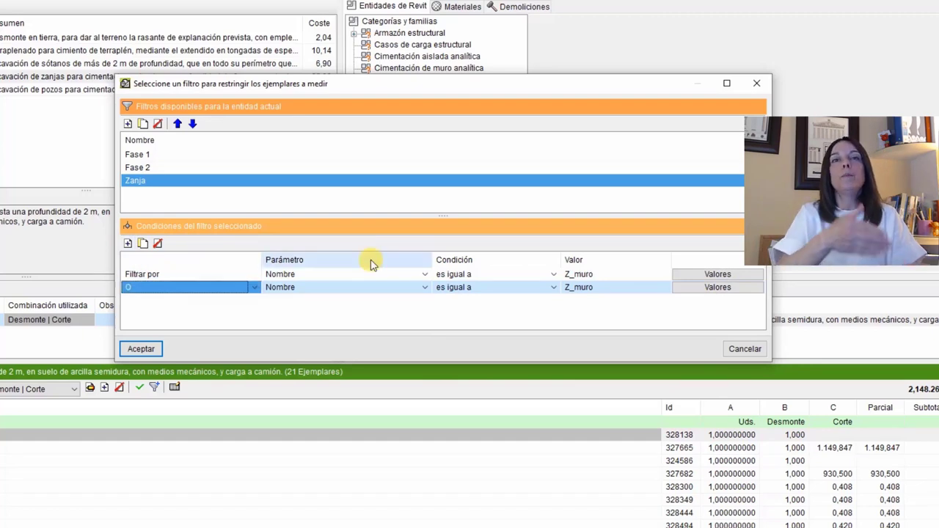
{"action": "left_click", "coordinate": [697, 287]}
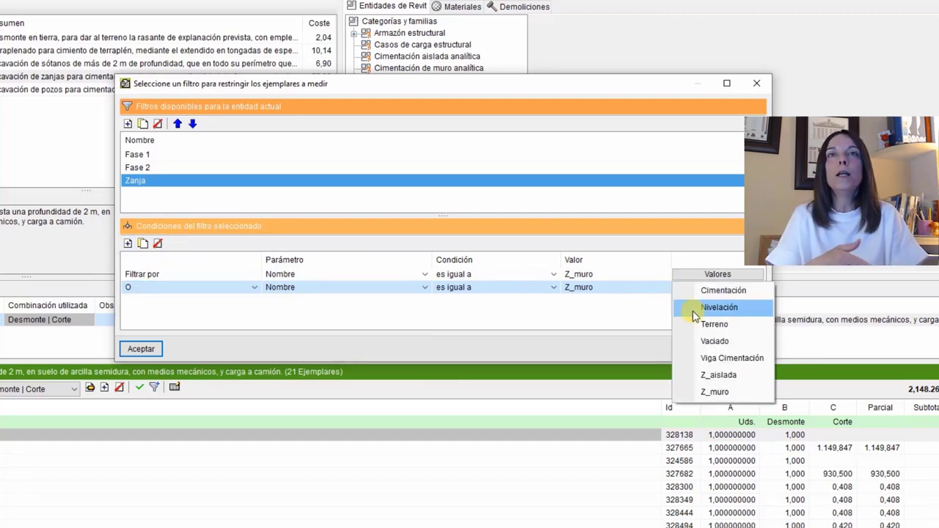
{"action": "left_click", "coordinate": [712, 359]}
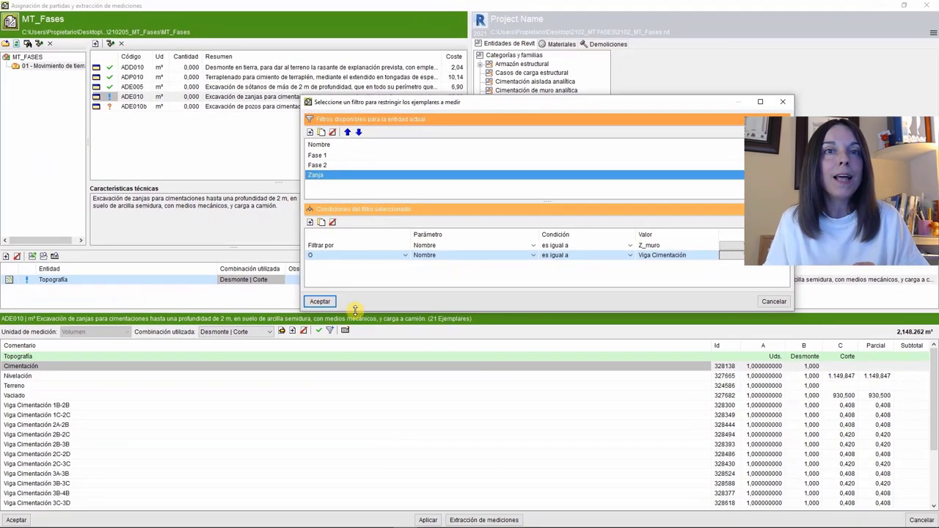
- Apply the Zanja filter, extract ADE010's measurements and close the assignment window
{"action": "left_click", "coordinate": [320, 302]}
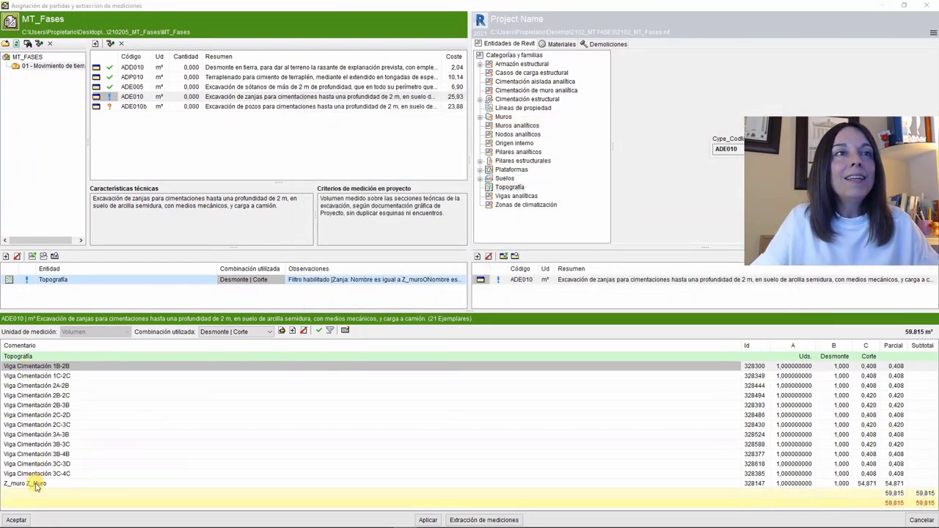
{"action": "left_click", "coordinate": [475, 520]}
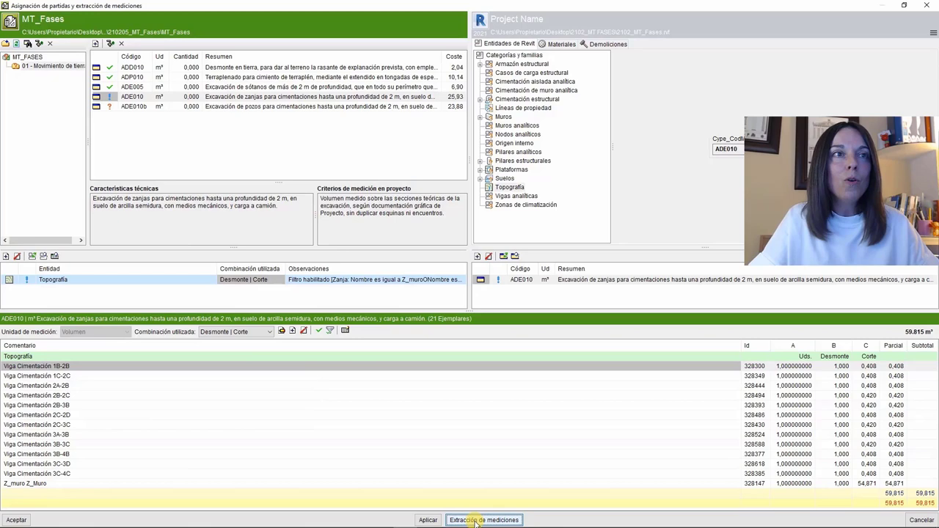
{"action": "left_click", "coordinate": [16, 519]}
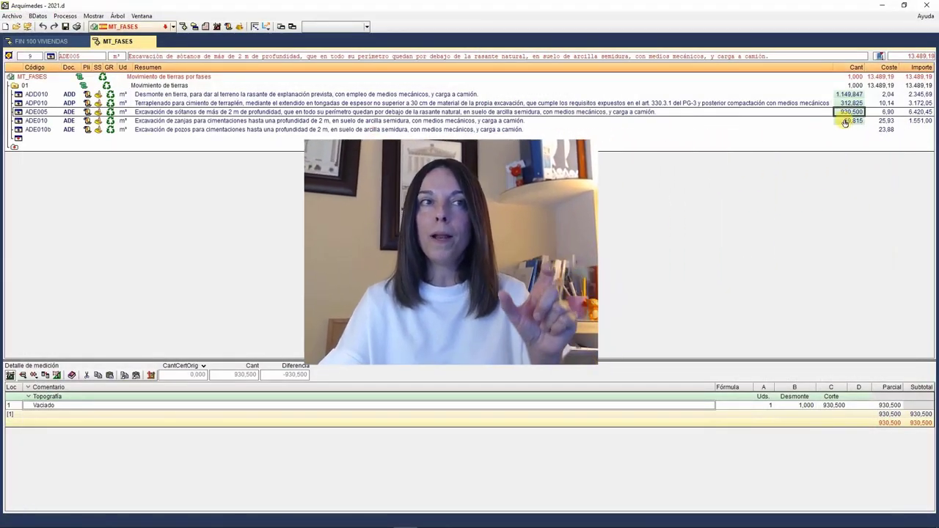
- Review ADE010's 59.815 m³ of foundation-beam measurement lines in Detalle de medición
{"action": "left_click", "coordinate": [845, 120]}
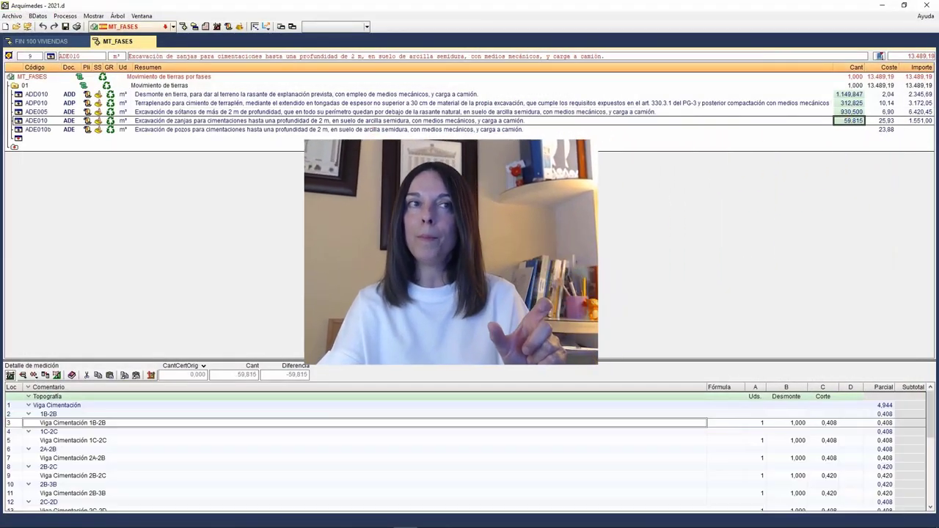
{"action": "left_click", "coordinate": [97, 424]}
{"action": "scroll", "coordinate": [96, 428], "scroll_direction": "down", "scroll_amount": 3}
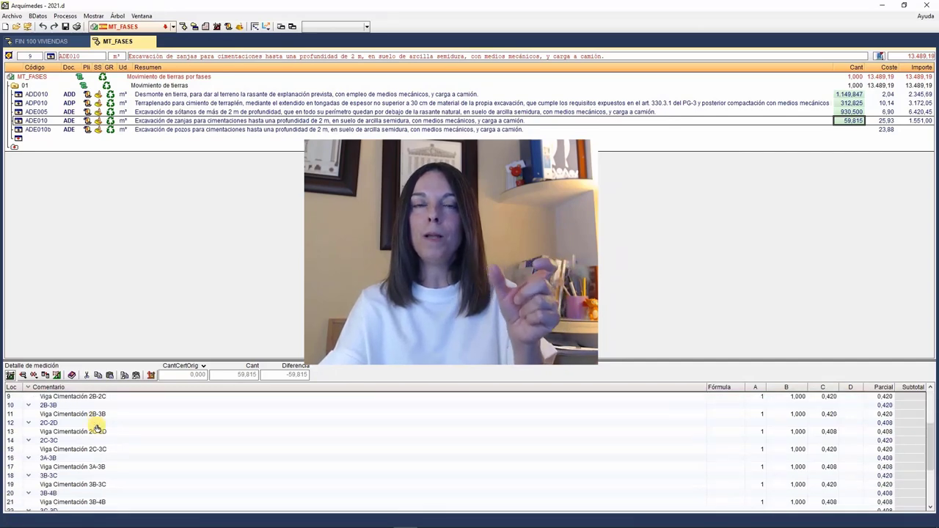
{"action": "scroll", "coordinate": [96, 428], "scroll_direction": "down", "scroll_amount": 3}
{"action": "scroll", "coordinate": [96, 433], "scroll_direction": "up", "scroll_amount": 6}
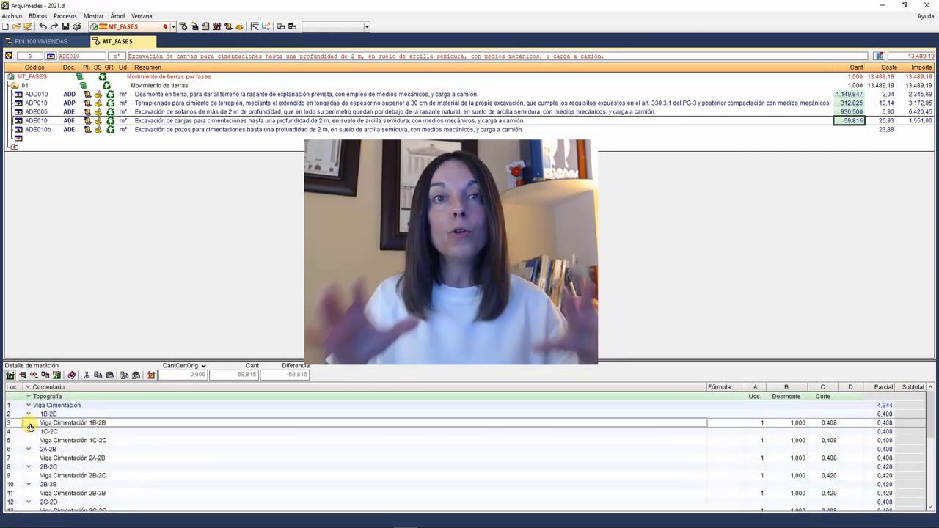
{"action": "left_click", "coordinate": [881, 57]}
- Link pit excavation ADE010b to Topografía and open its filter list with Zanja selected
{"action": "left_click", "coordinate": [844, 96]}
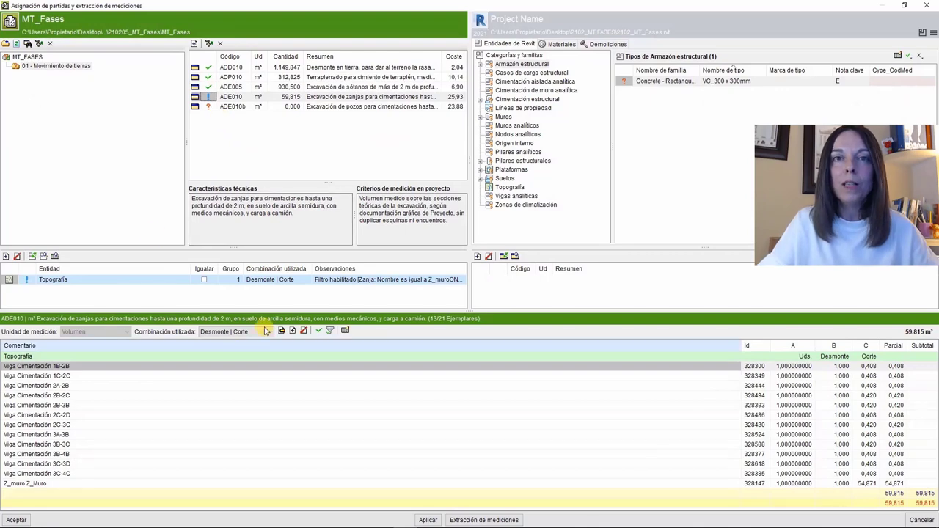
{"action": "left_click", "coordinate": [290, 106]}
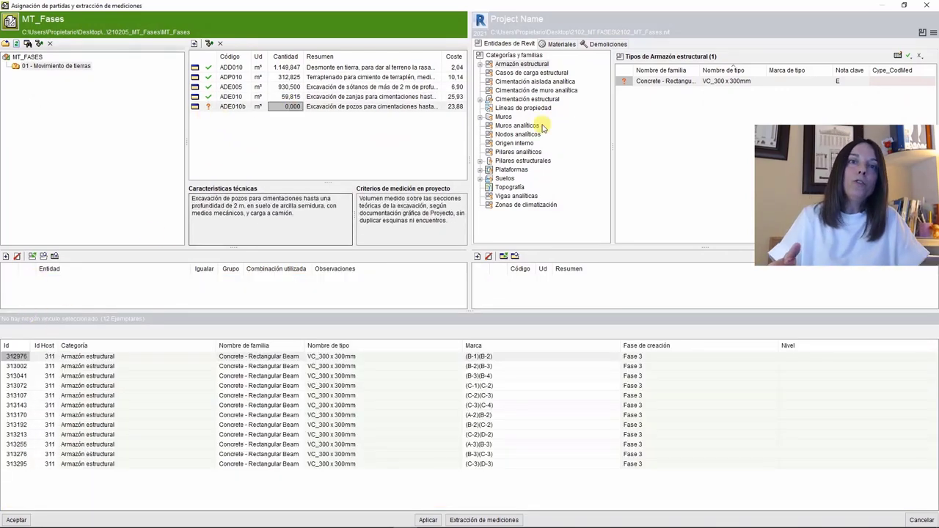
{"action": "left_click", "coordinate": [511, 187]}
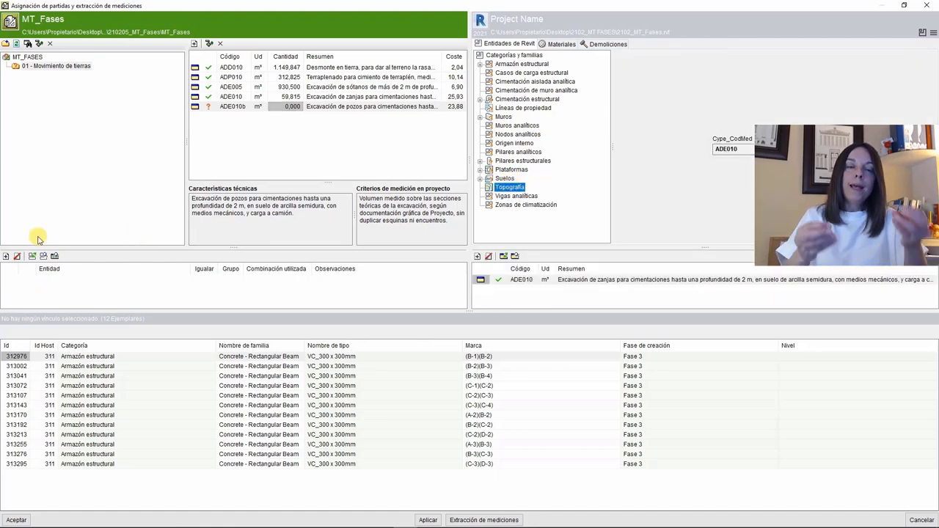
{"action": "left_click", "coordinate": [5, 257]}
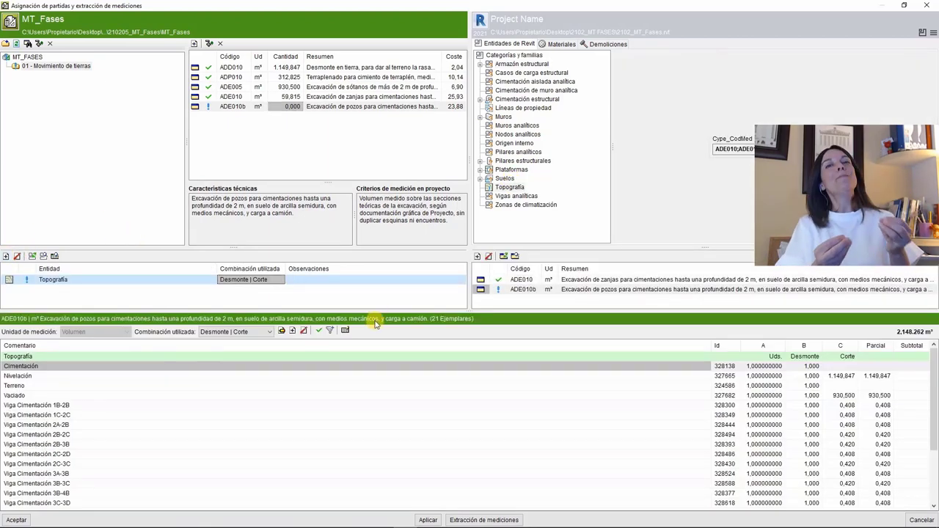
{"action": "left_click", "coordinate": [331, 331]}
{"action": "left_click", "coordinate": [315, 175]}
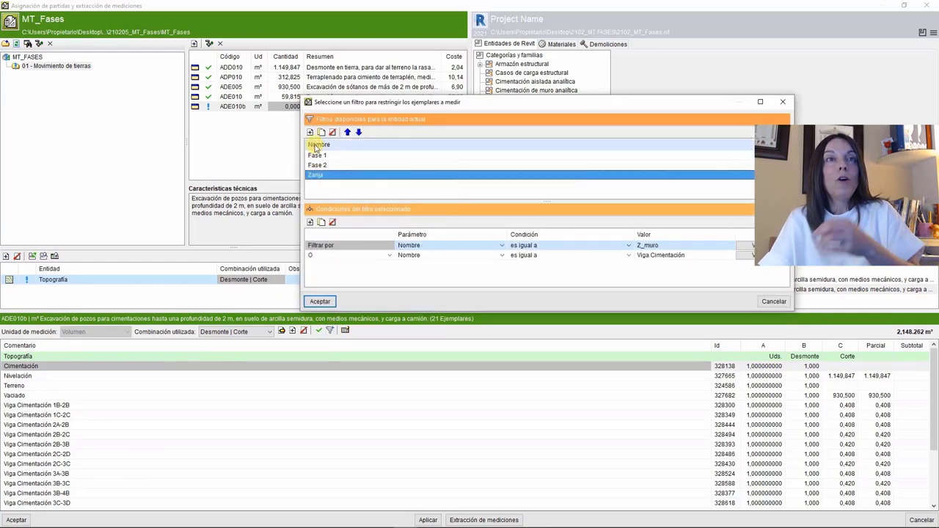
- Add a Zapatas filter, Nombre es igual a Z_aislada, limiting ADE010b to four footings
{"action": "left_click", "coordinate": [310, 132]}
{"action": "type", "text": "Zapatas"}
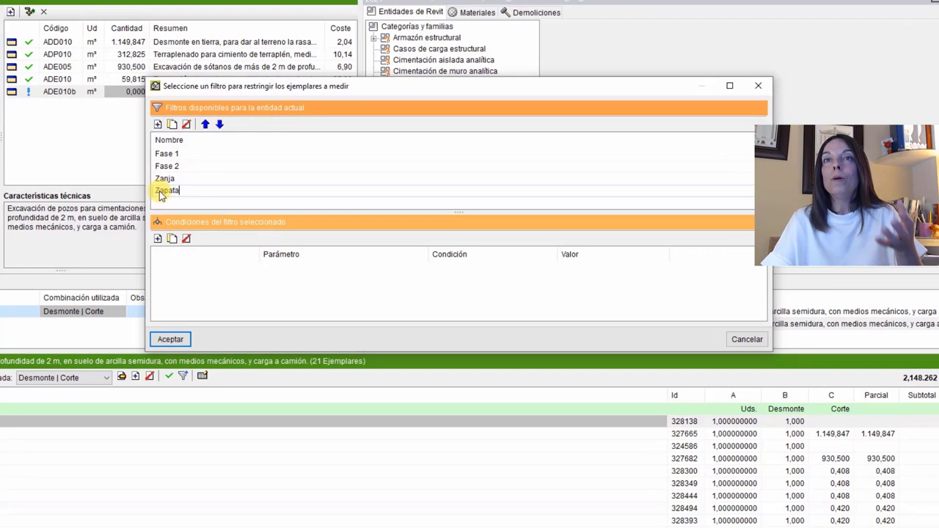
{"action": "left_click", "coordinate": [158, 238]}
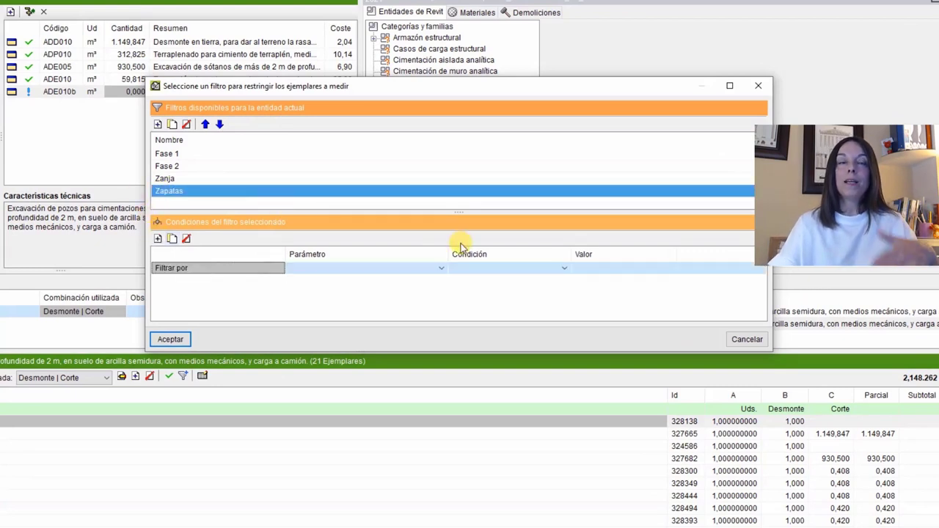
{"action": "left_click", "coordinate": [442, 270]}
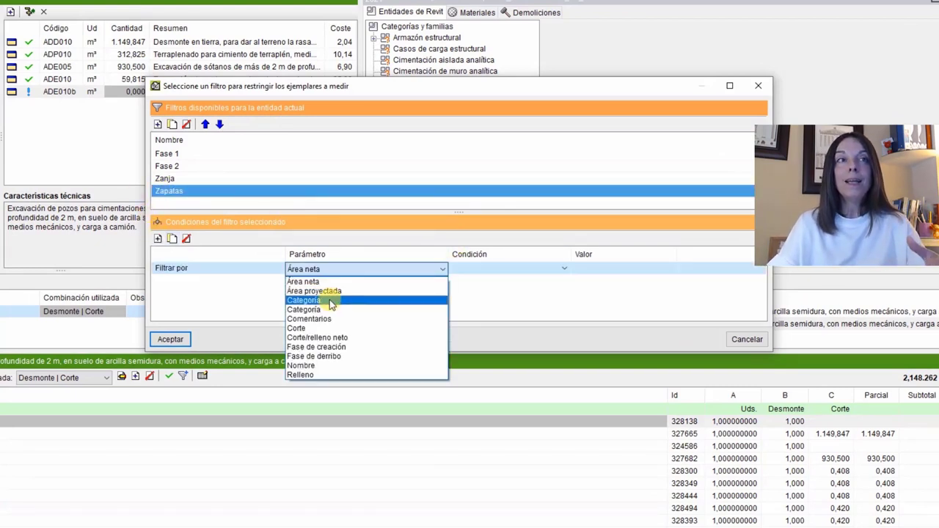
{"action": "left_click", "coordinate": [307, 366]}
{"action": "left_click", "coordinate": [561, 268]}
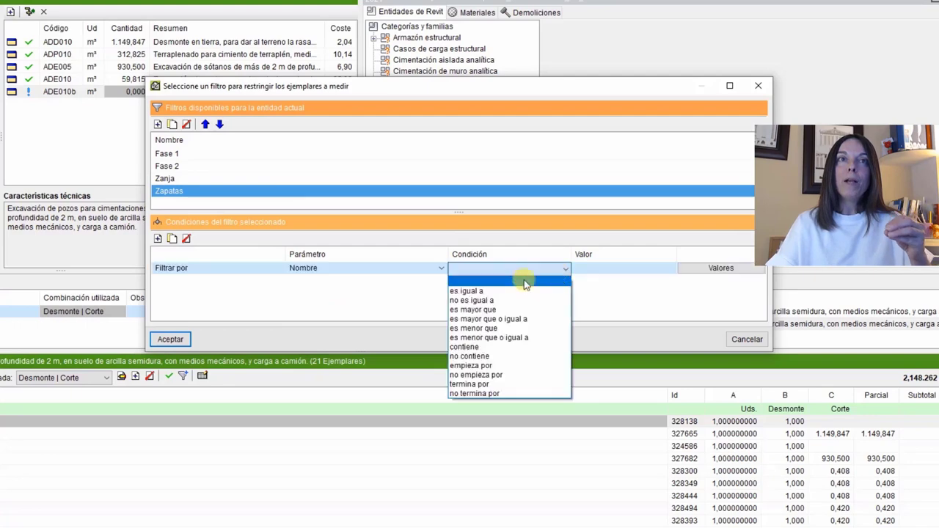
{"action": "left_click", "coordinate": [474, 293]}
{"action": "left_click", "coordinate": [702, 268]}
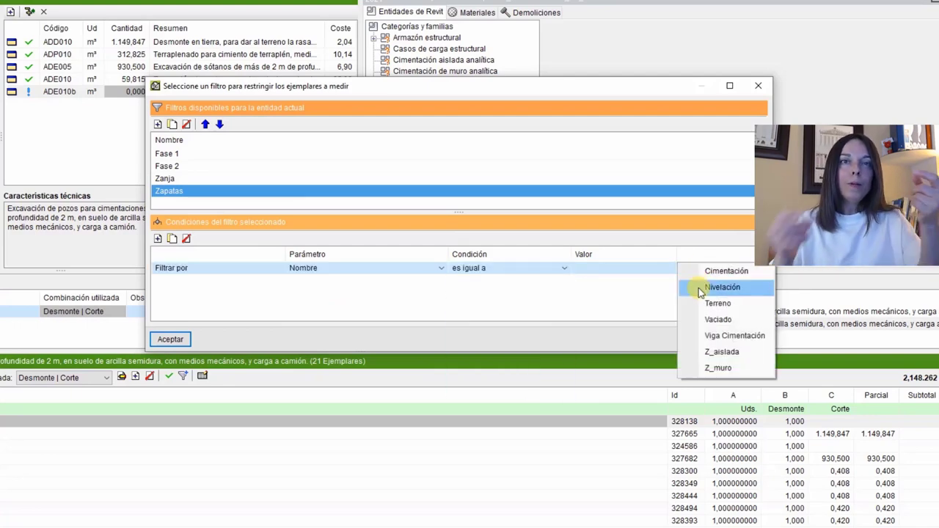
{"action": "left_click", "coordinate": [709, 352]}
{"action": "left_click", "coordinate": [279, 311]}
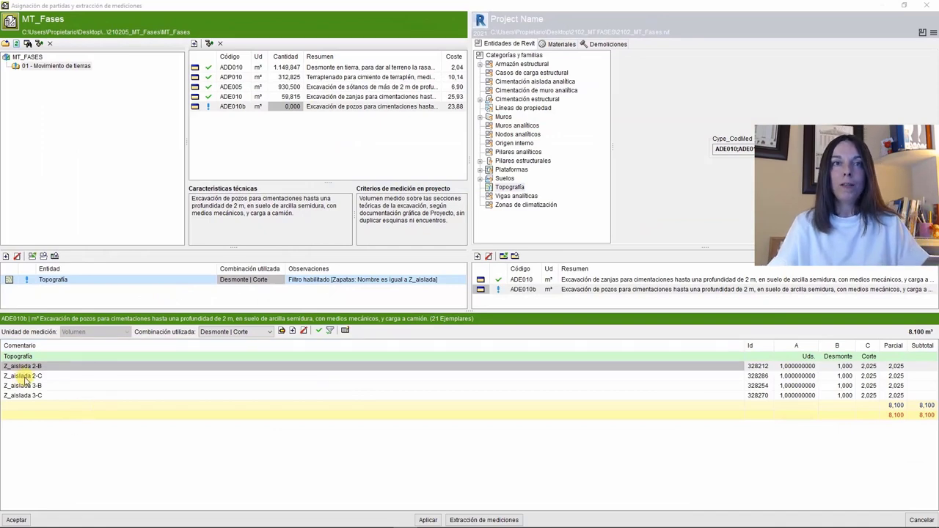
- Untick the element name in Composición de comentarios so footing lines carry empty comments
{"action": "left_click", "coordinate": [346, 331]}
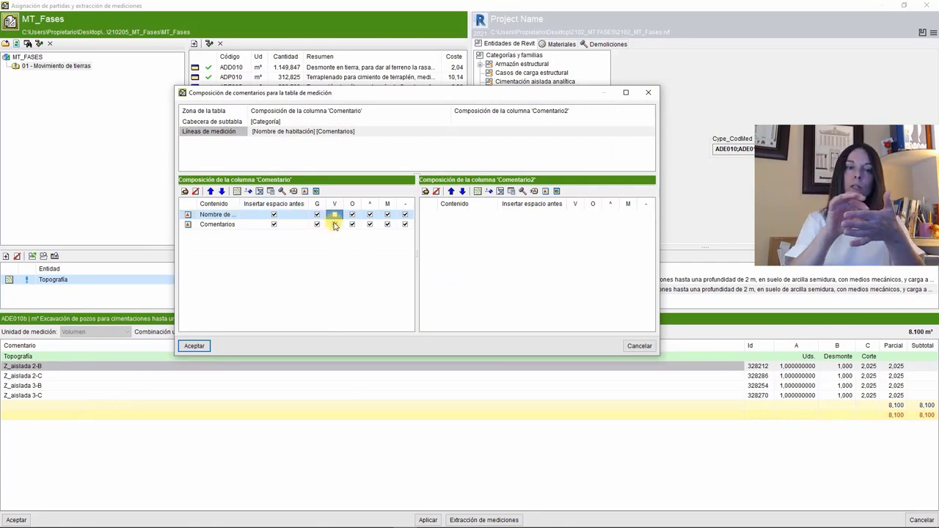
{"action": "left_click", "coordinate": [335, 224]}
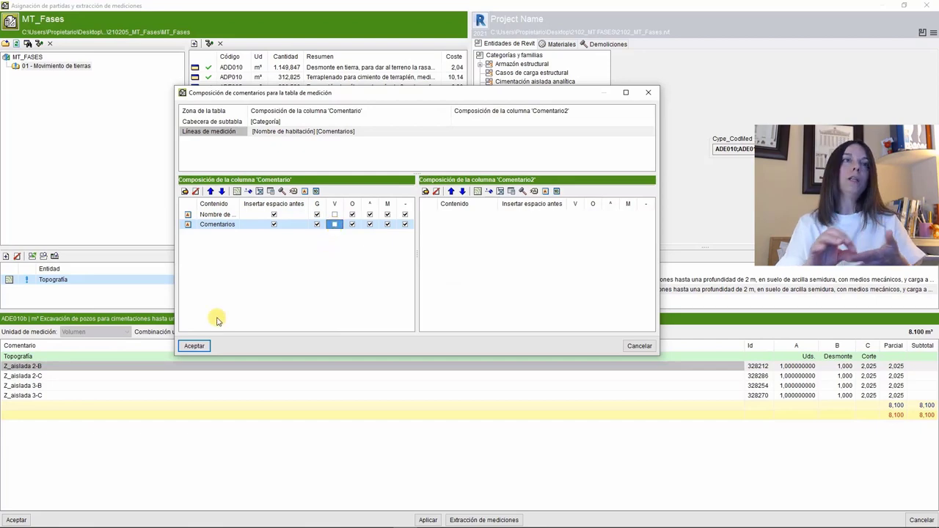
{"action": "left_click", "coordinate": [196, 345]}
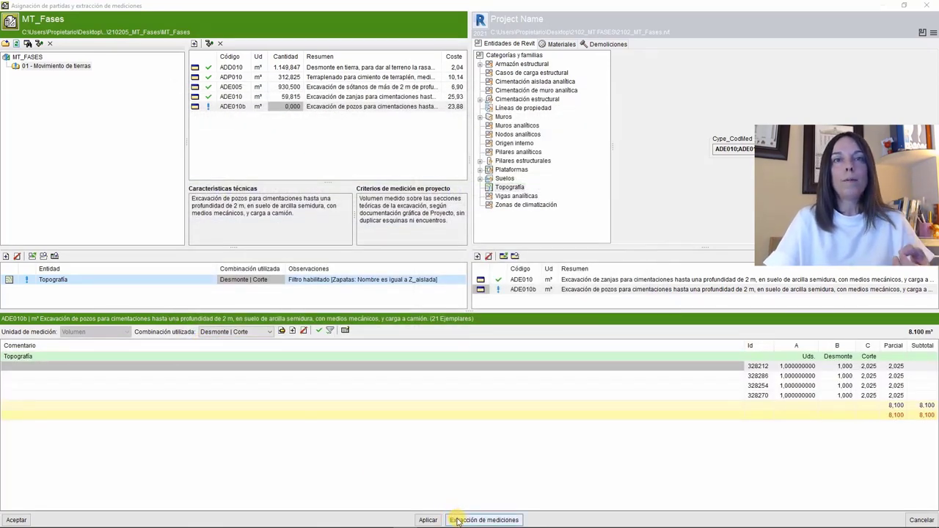
- Extract the Revit measurements without a backup and check ADE010b's 8.100 m³ in the budget
{"action": "left_click", "coordinate": [456, 521]}
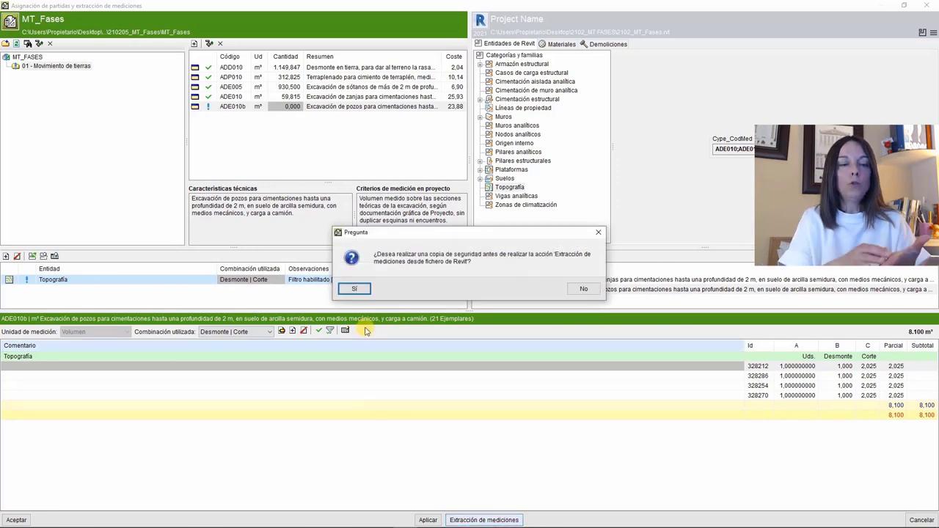
{"action": "left_click", "coordinate": [578, 287]}
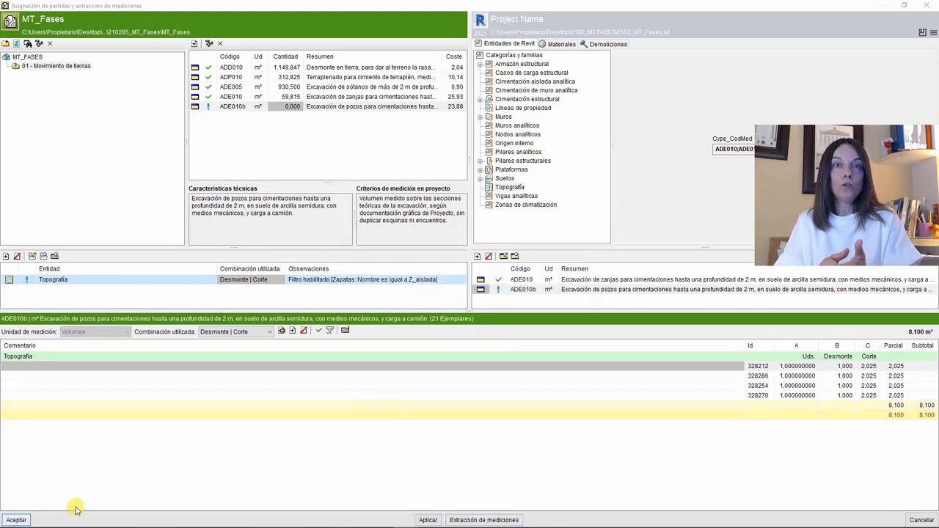
{"action": "mouse_move", "coordinate": [456, 5]}
{"action": "left_mouse_down"}
{"action": "mouse_move", "coordinate": [456, 61]}
{"action": "mouse_move", "coordinate": [493, 172]}
{"action": "left_mouse_up"}
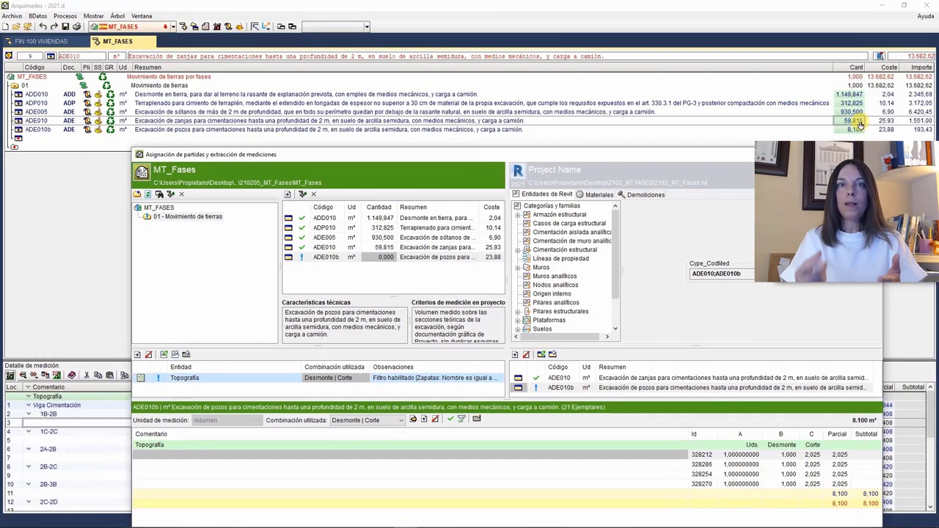
{"action": "left_click", "coordinate": [855, 130]}
{"action": "left_click_drag", "start_coordinate": [568, 155], "coordinate": [564, 56]}
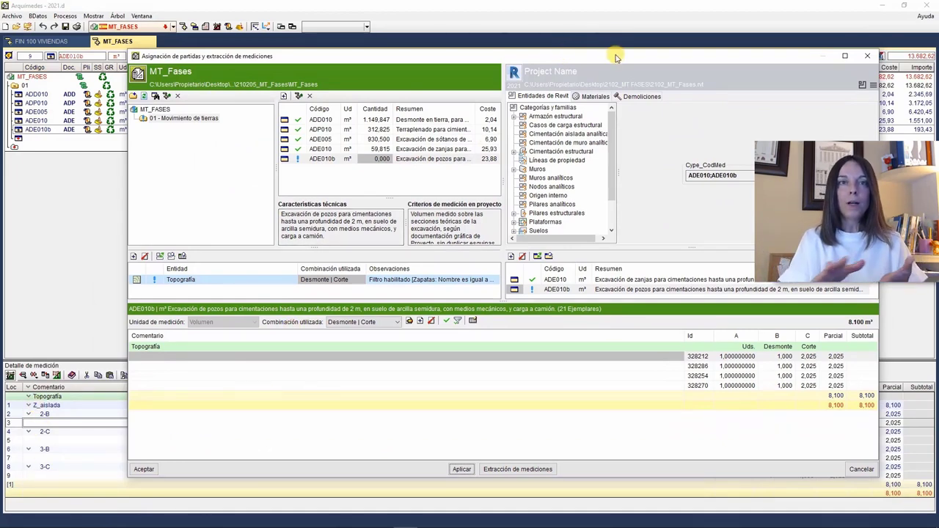
{"action": "left_click_drag", "start_coordinate": [617, 57], "coordinate": [657, 176]}
{"action": "left_click", "coordinate": [854, 121]}
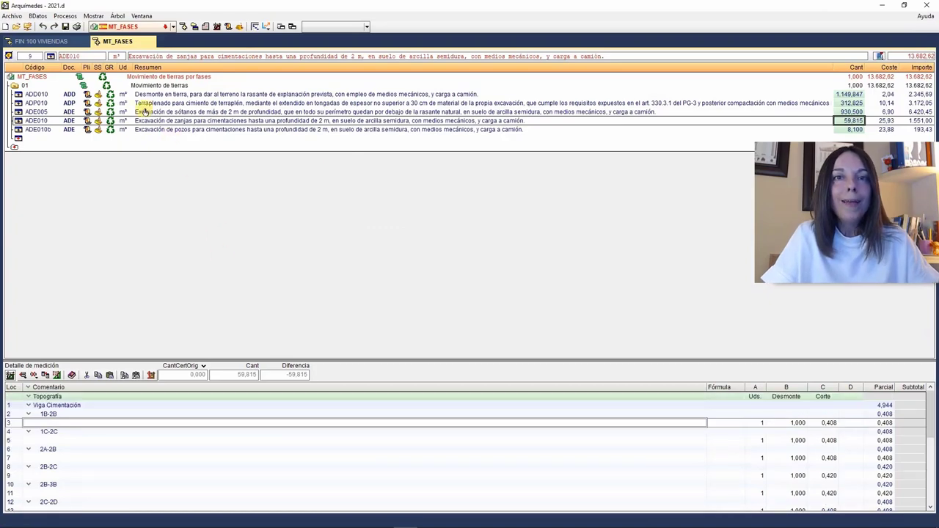
- Preview the Medición (4, 5 o 6 columnas) listing full-page and scroll through its pages
{"action": "left_click", "coordinate": [12, 15]}
{"action": "mouse_move", "coordinate": [33, 223]}
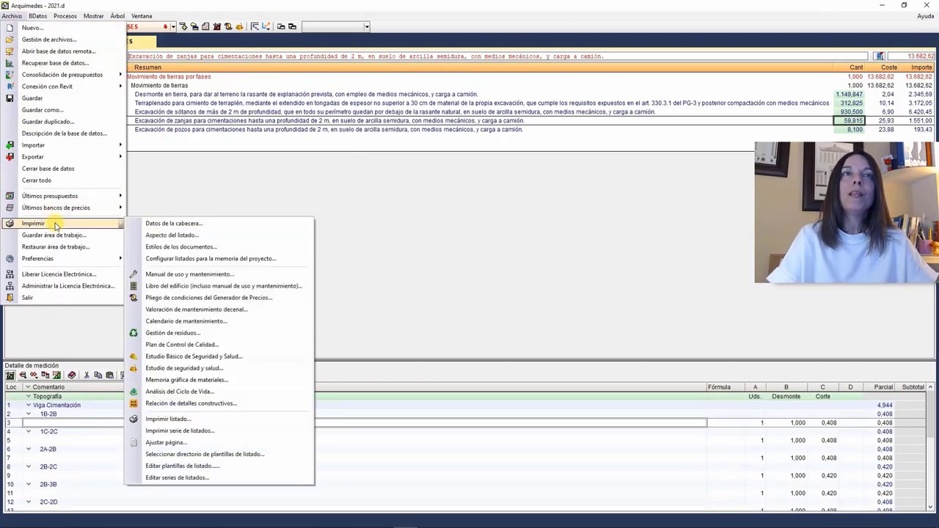
{"action": "left_click", "coordinate": [167, 419]}
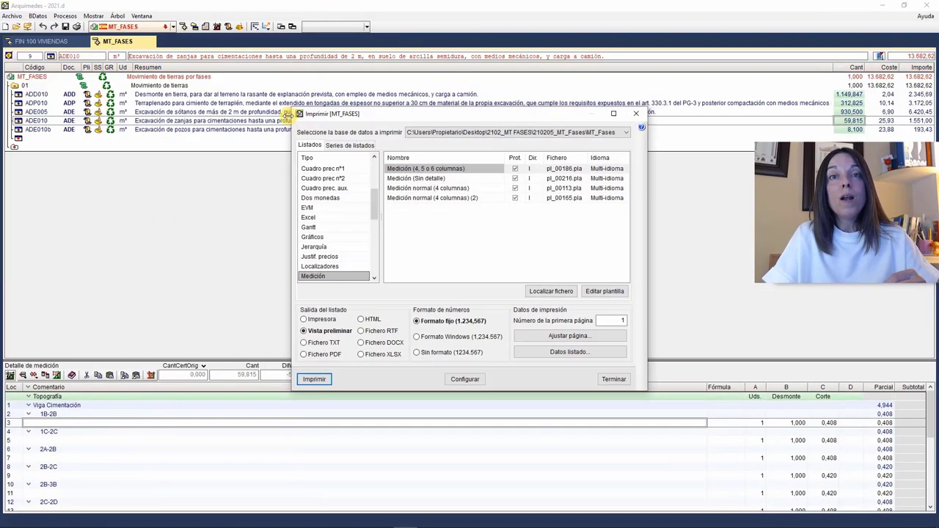
{"action": "scroll", "coordinate": [310, 280], "scroll_direction": "down", "scroll_amount": 2}
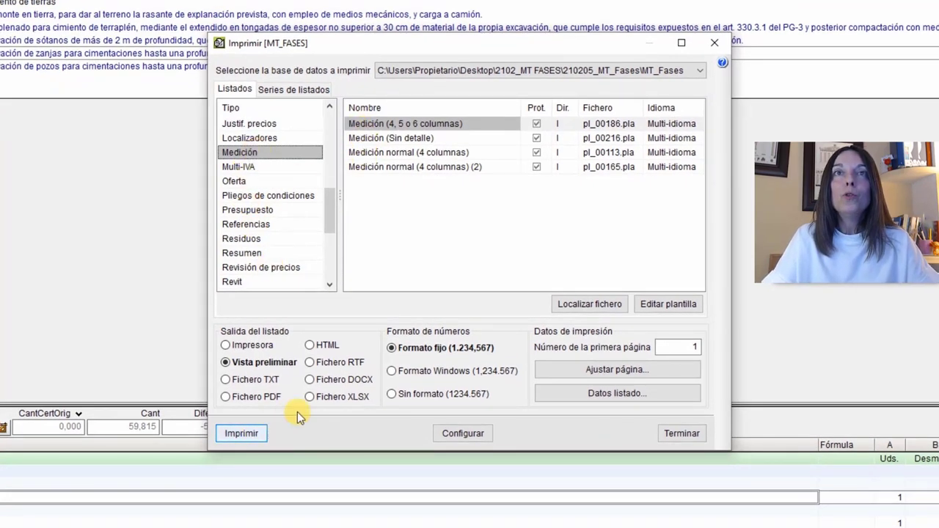
{"action": "left_click", "coordinate": [244, 435]}
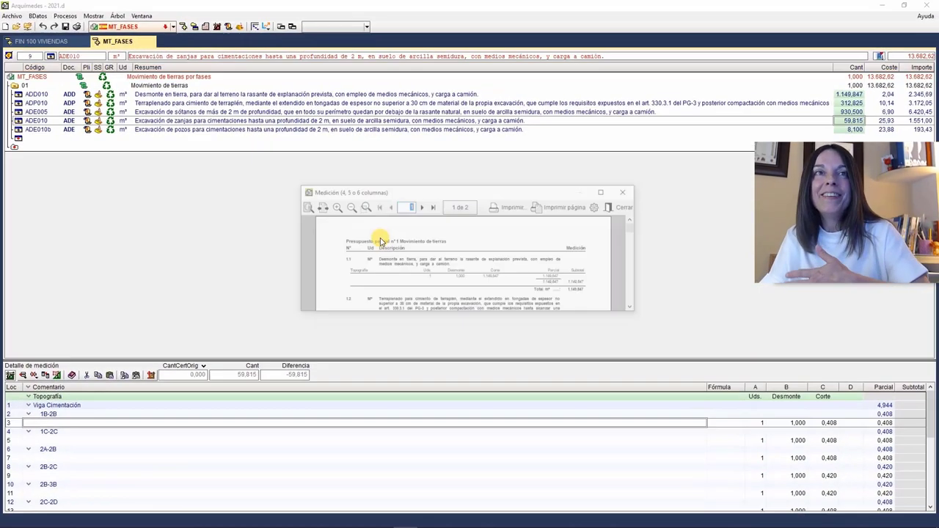
{"action": "left_click", "coordinate": [604, 191]}
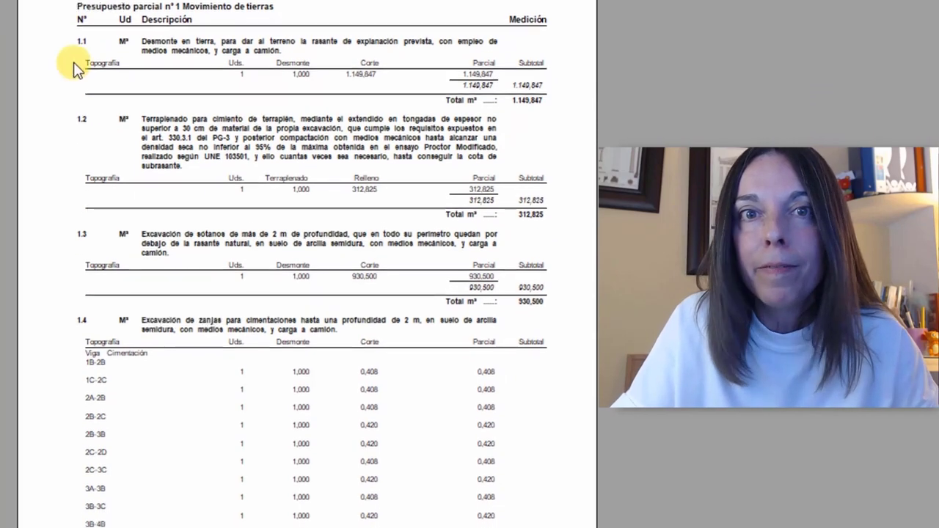
{"action": "scroll", "coordinate": [87, 236], "scroll_direction": "down", "scroll_amount": 2}
{"action": "scroll", "coordinate": [249, 257], "scroll_direction": "down", "scroll_amount": 2}
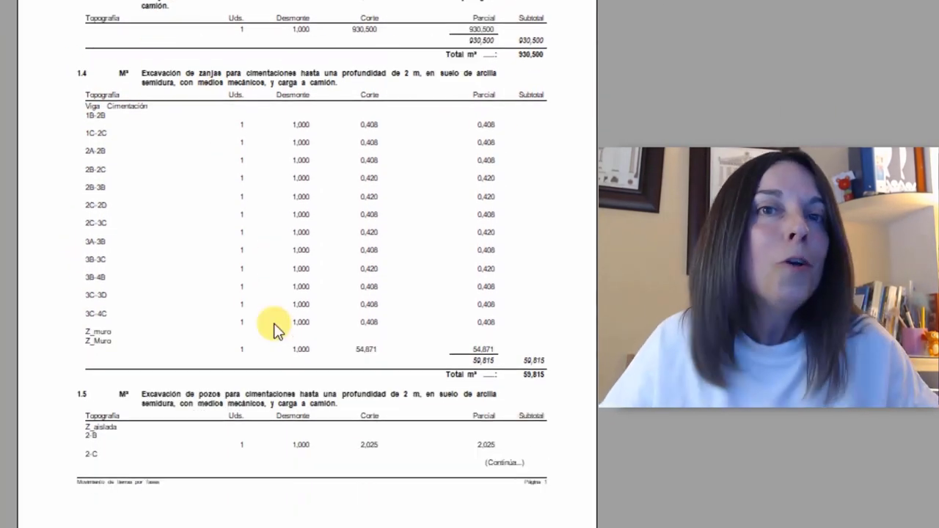
{"action": "scroll", "coordinate": [276, 330], "scroll_direction": "down", "scroll_amount": 3}
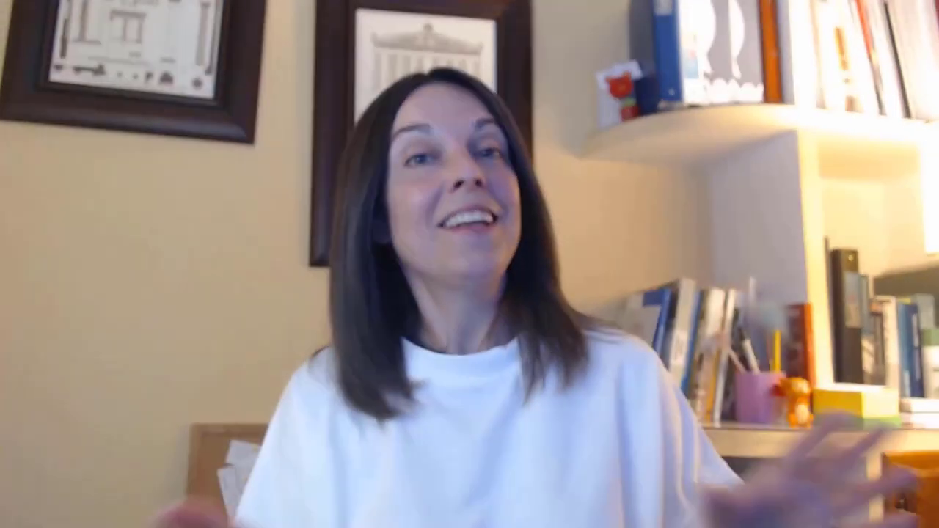